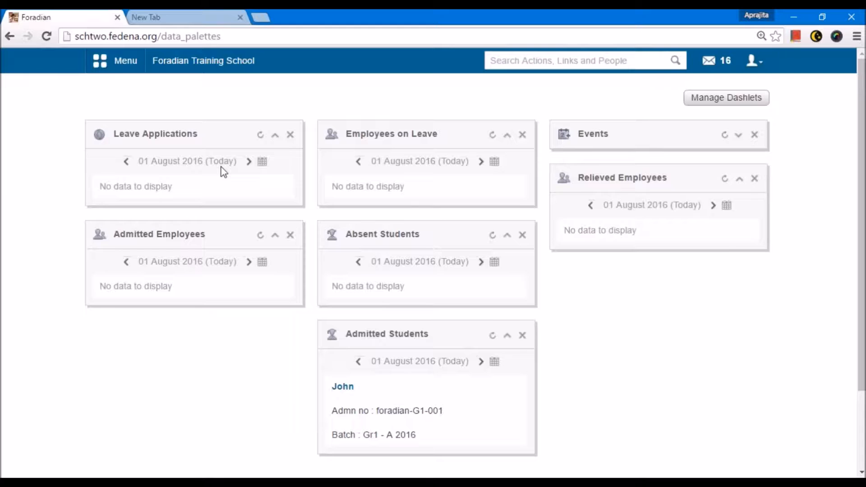
# Open the HR Settings page from the Human Resource module under Administration.
pyautogui.click(121, 66)
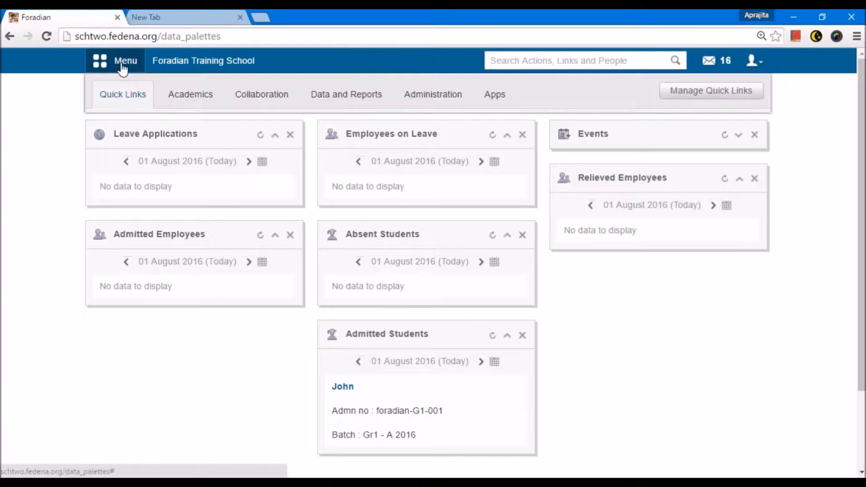
pyautogui.click(436, 95)
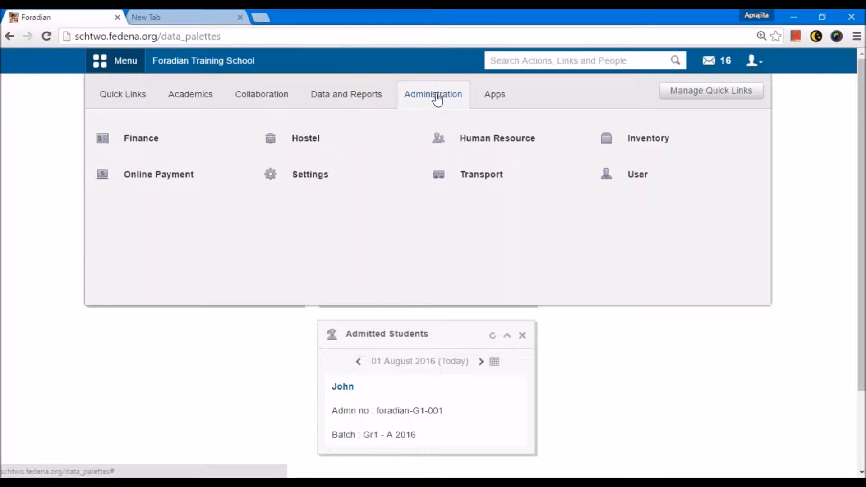
pyautogui.moveTo(498, 139)
pyautogui.click(498, 139)
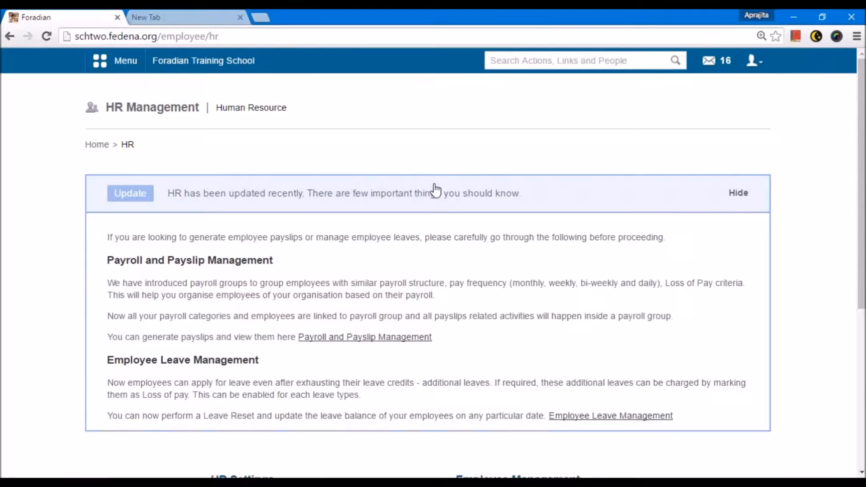
pyautogui.click(435, 188)
pyautogui.click(253, 265)
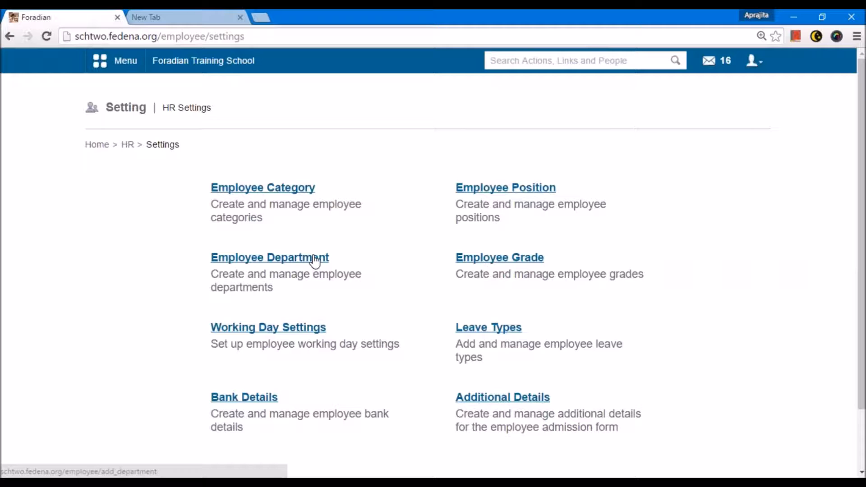
# Open Employee Category and review the list of active employee categories.
pyautogui.click(284, 189)
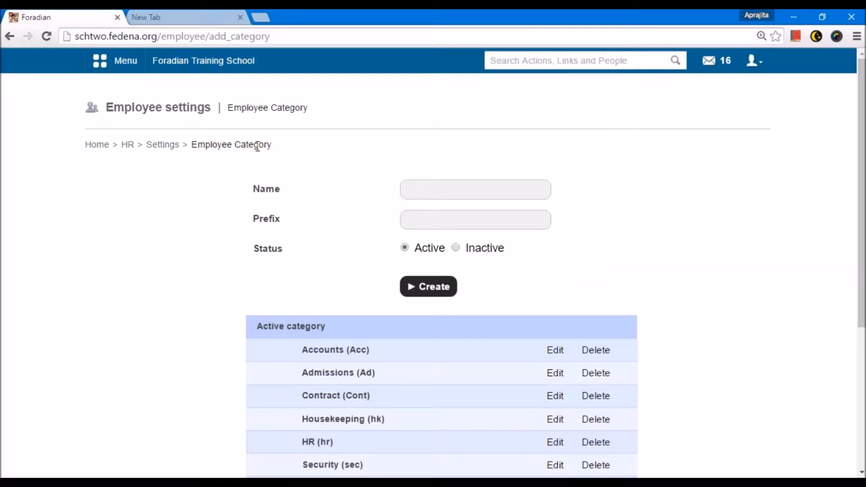
pyautogui.scroll(-3, 361, 215)
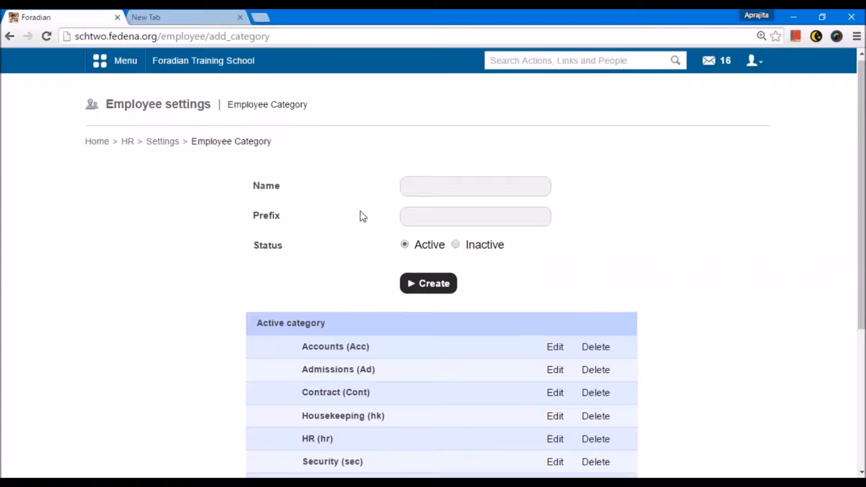
pyautogui.scroll(-1, 362, 215)
pyautogui.scroll(4, 319, 230)
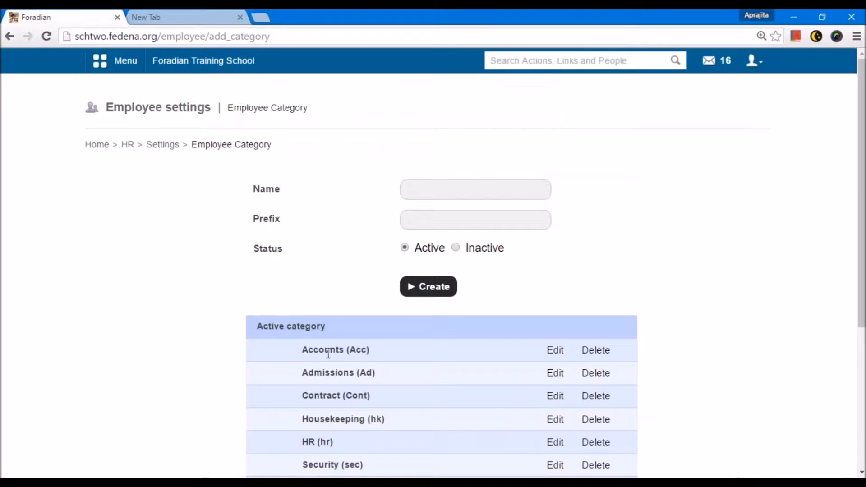
pyautogui.scroll(-1, 329, 353)
pyautogui.scroll(-2, 323, 351)
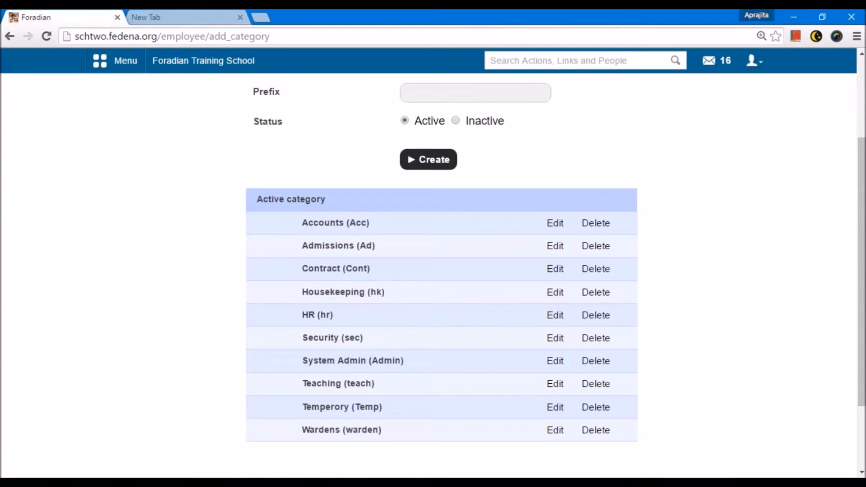
pyautogui.scroll(3, 429, 275)
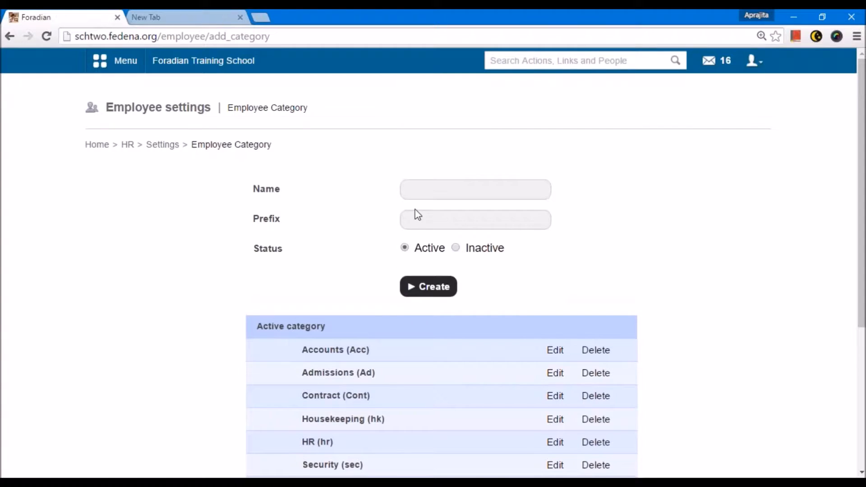
# Fill in a new employee category named Teaching with the prefix teach.
pyautogui.click(420, 190)
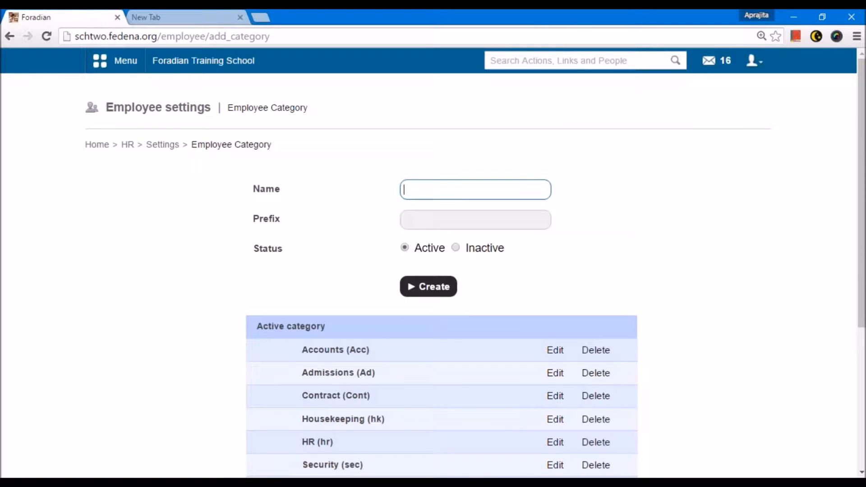
pyautogui.write('Teaching')
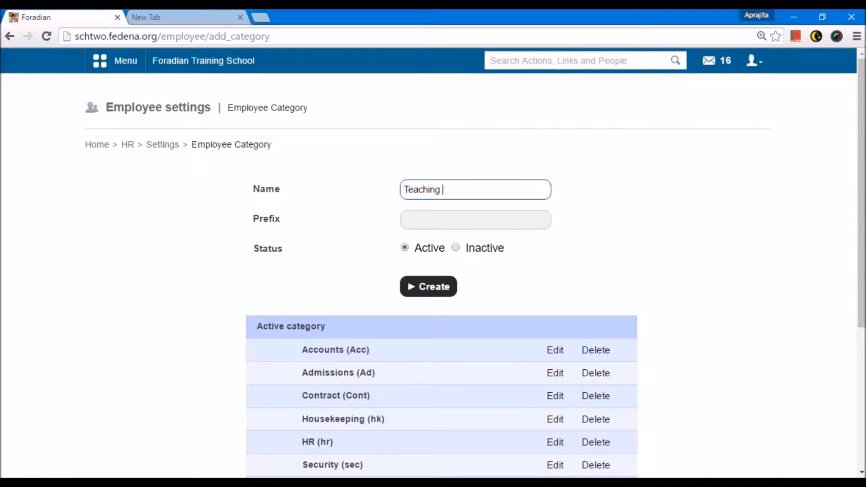
pyautogui.press('BackSpace')
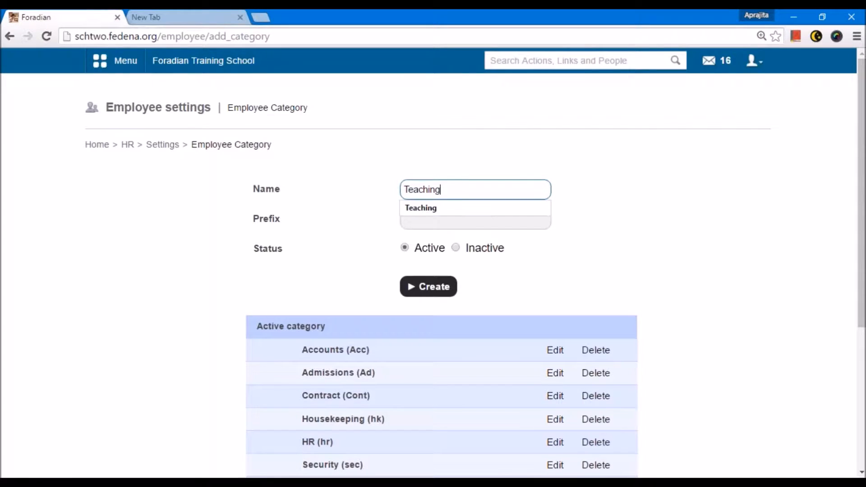
pyautogui.click(367, 206)
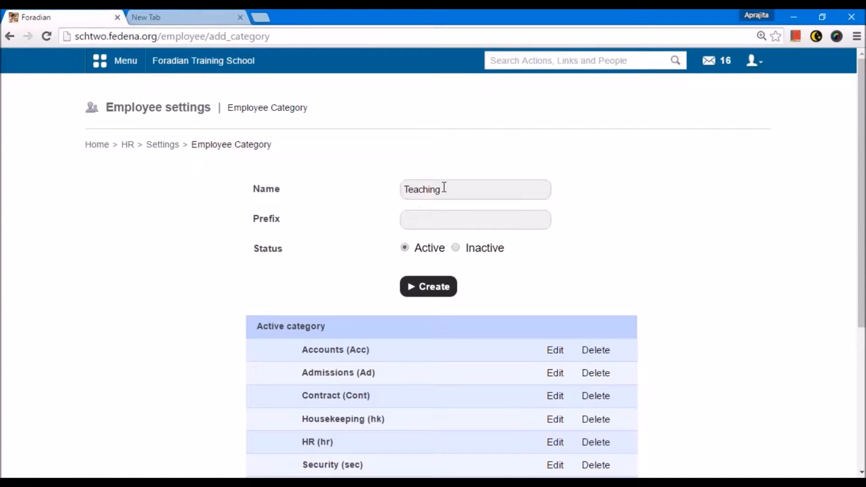
pyautogui.click(435, 216)
pyautogui.write('T')
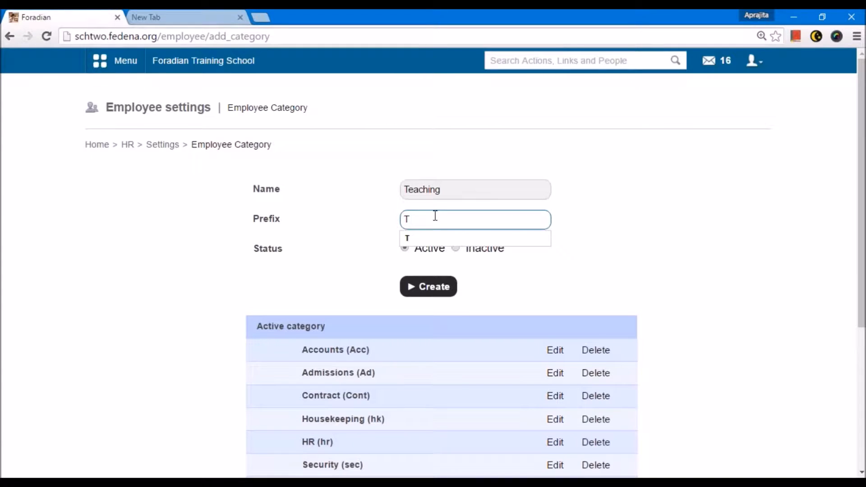
pyautogui.click(426, 151)
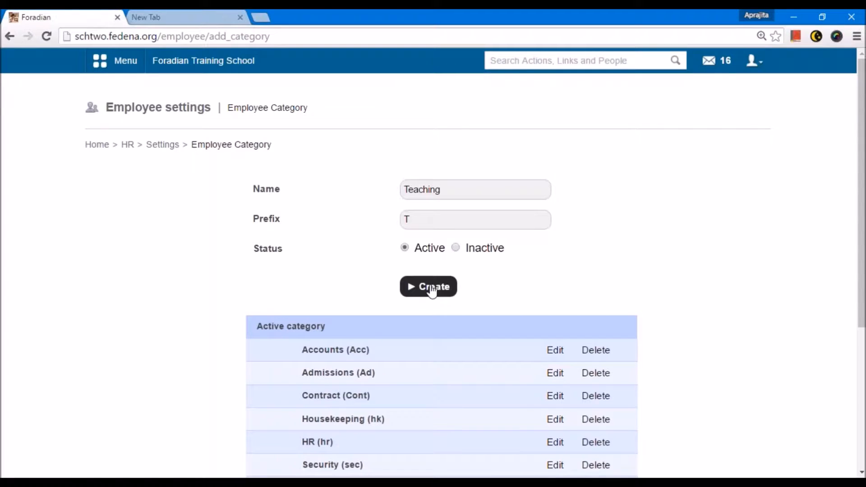
pyautogui.scroll(-1, 416, 191)
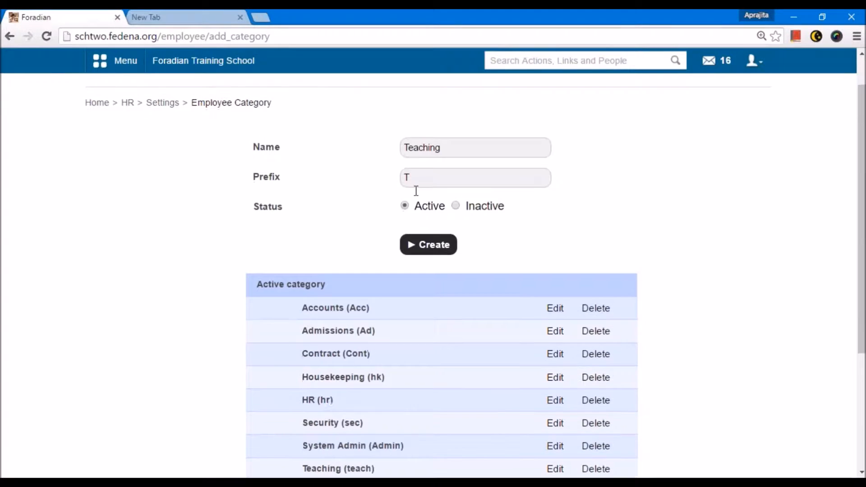
pyautogui.click(414, 178)
pyautogui.press('BackSpace')
pyautogui.write('teach')
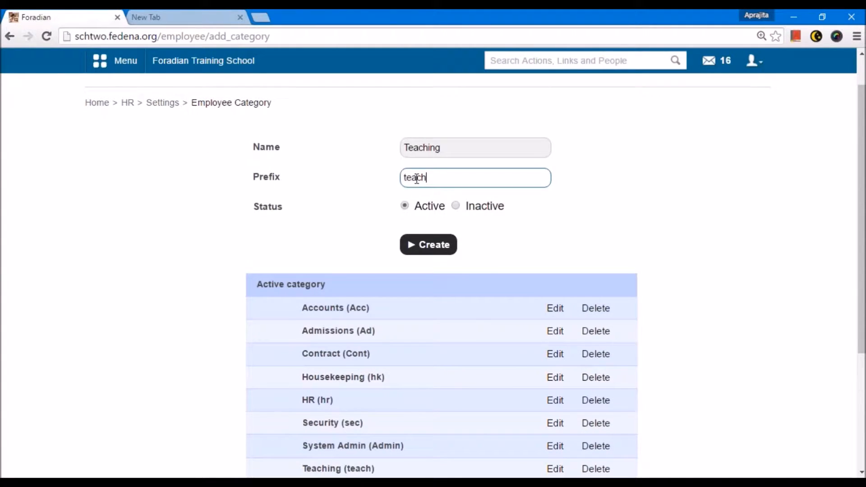
# Examine the Teaching (teach) entry in the active category list.
pyautogui.scroll(-4, 416, 179)
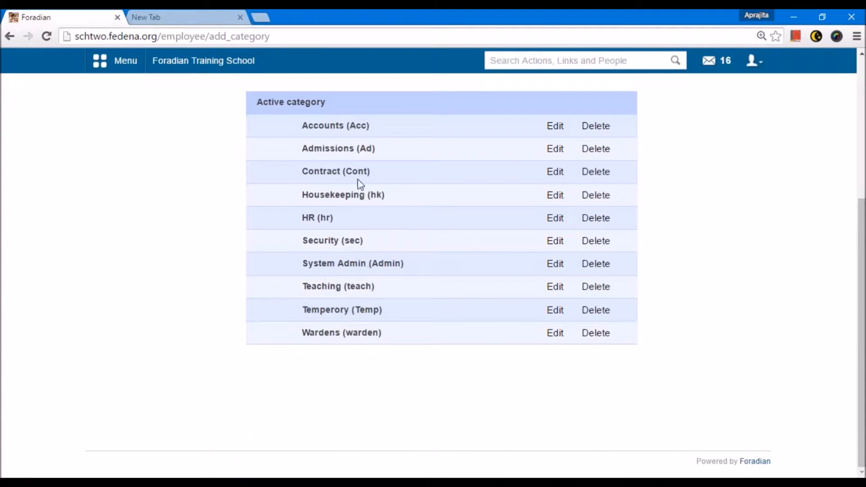
pyautogui.doubleClick(333, 288)
pyautogui.click(349, 365)
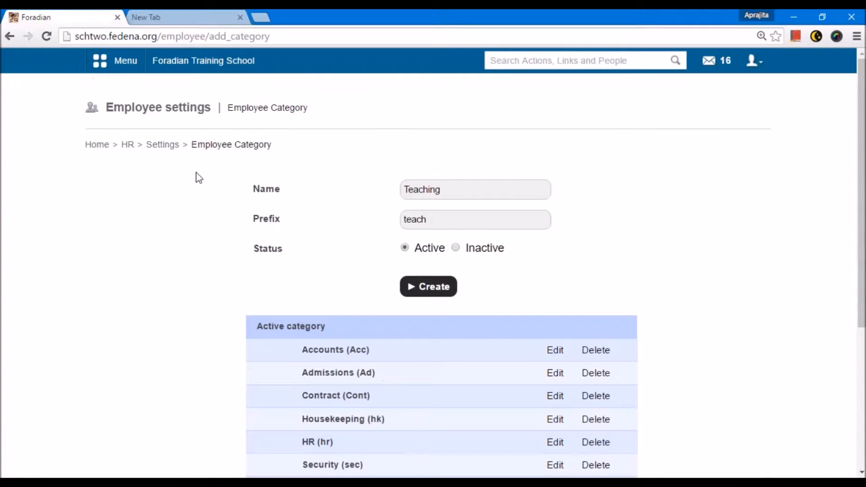
# Return to HR Settings and open the Employee Position page.
pyautogui.click(163, 145)
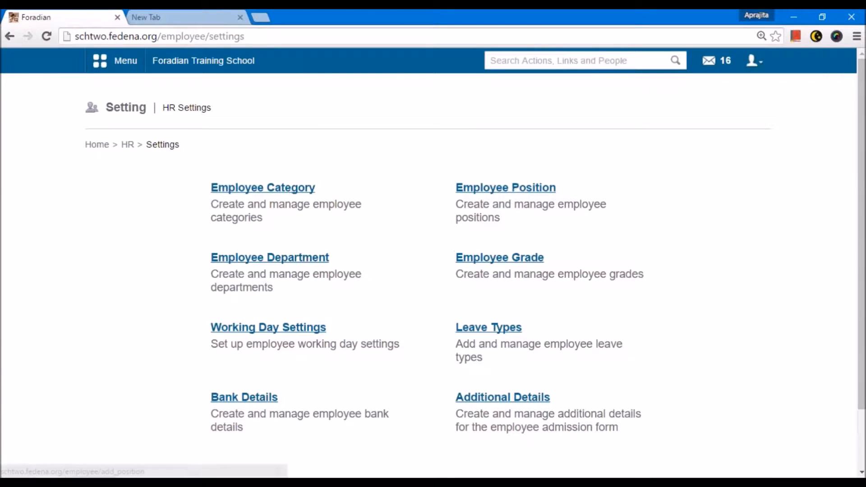
pyautogui.click(516, 195)
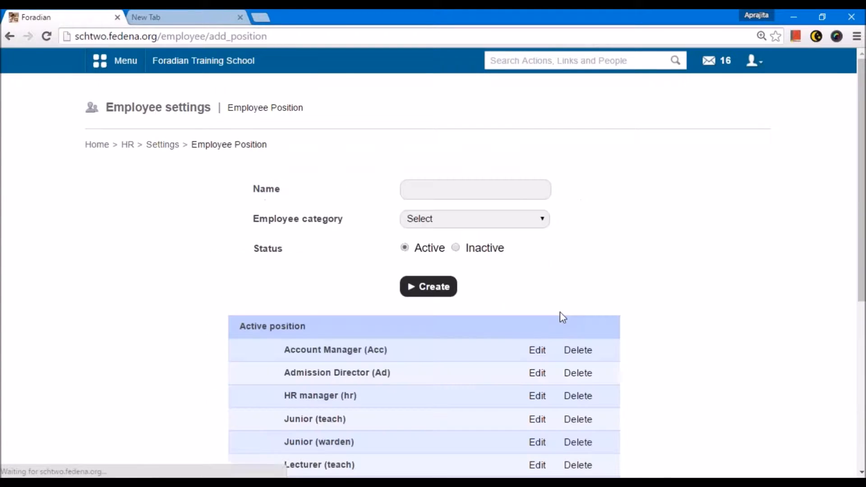
pyautogui.moveTo(253, 219); pyautogui.dragTo(348, 221)
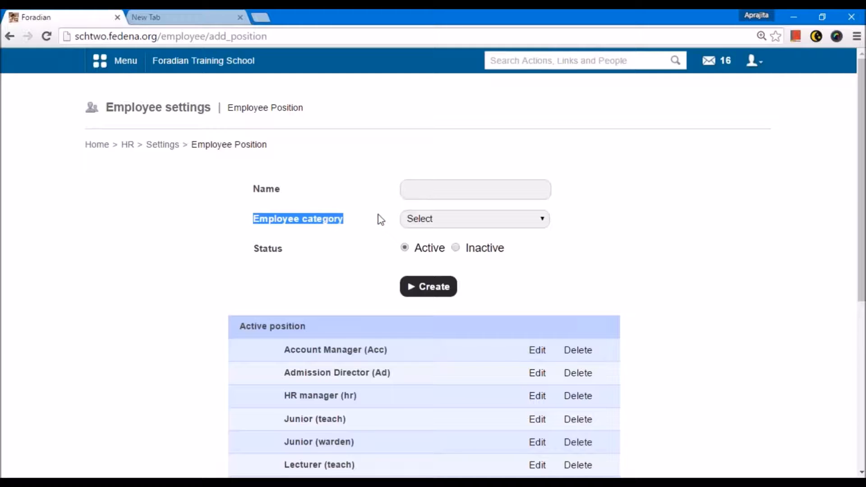
# Enter a new position named Junior under the Teaching employee category.
pyautogui.click(431, 220)
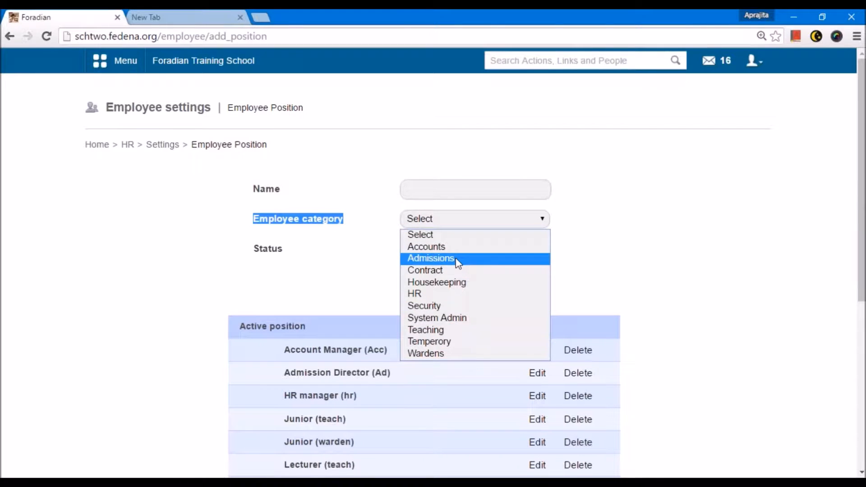
pyautogui.click(456, 330)
pyautogui.click(447, 191)
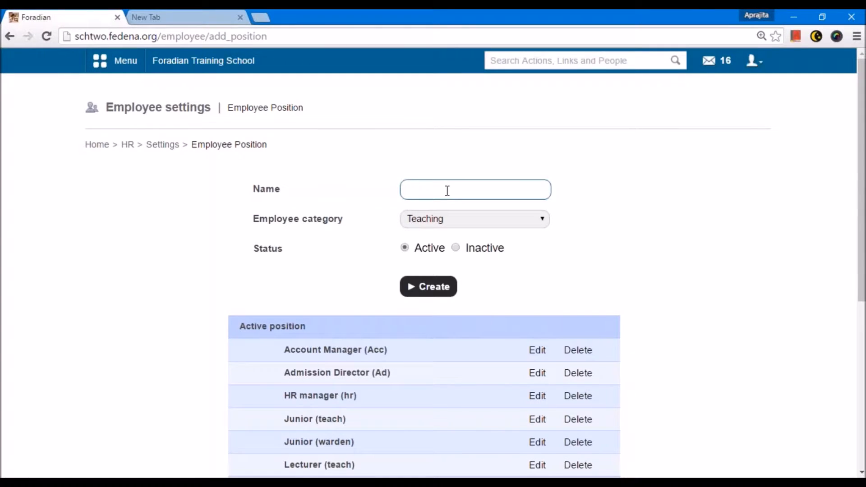
pyautogui.write('Junior')
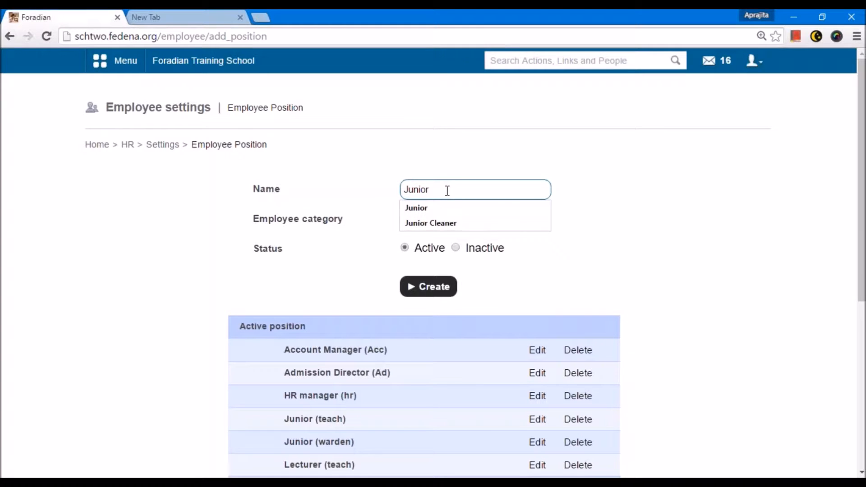
pyautogui.click(386, 166)
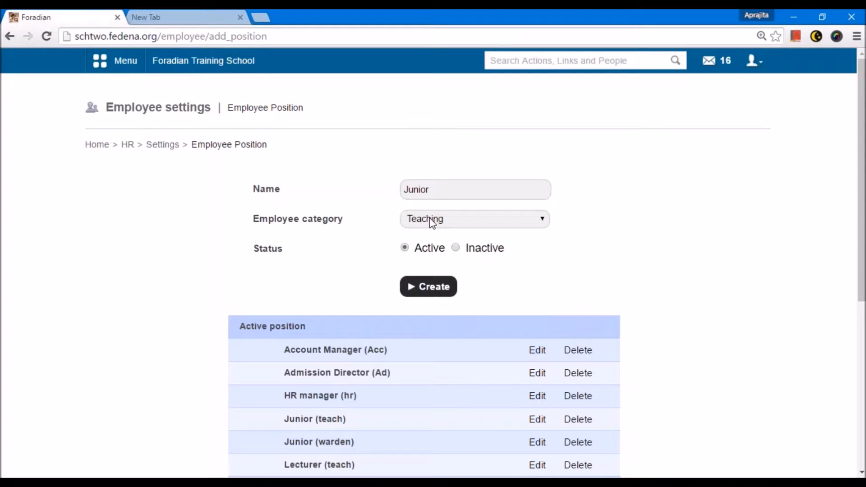
pyautogui.click(439, 192)
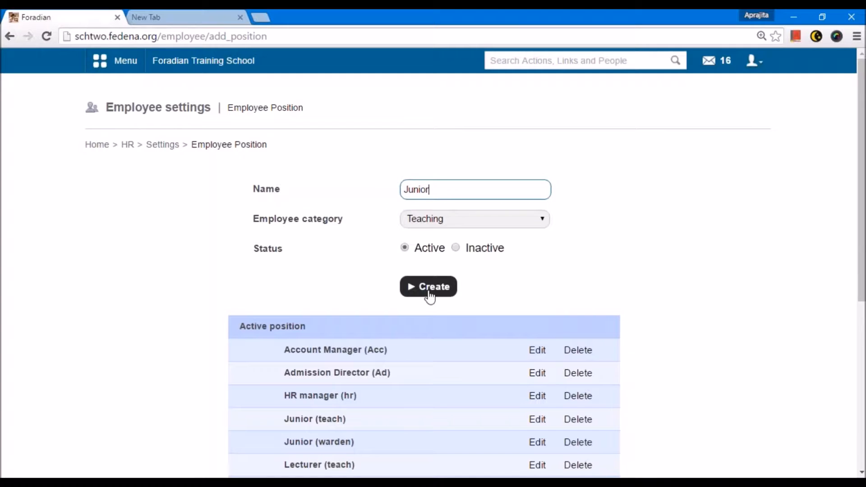
# Review the active positions list and the employee category options.
pyautogui.scroll(-5, 428, 296)
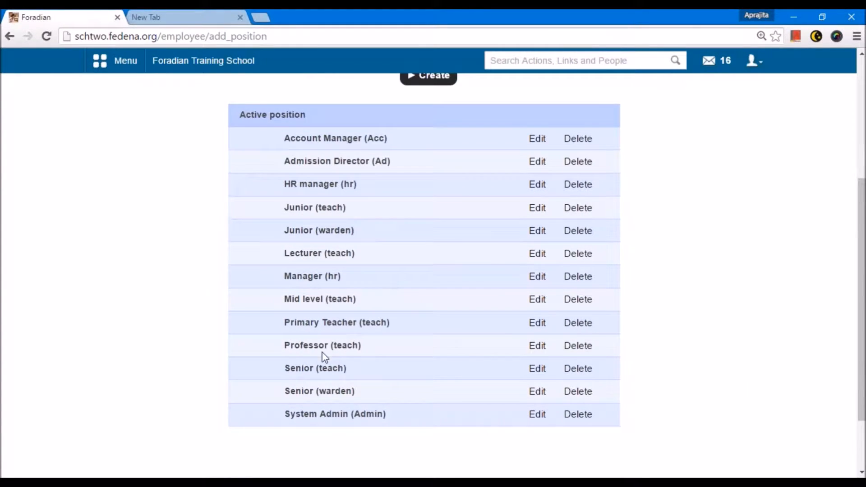
pyautogui.scroll(4, 325, 353)
pyautogui.click(427, 180)
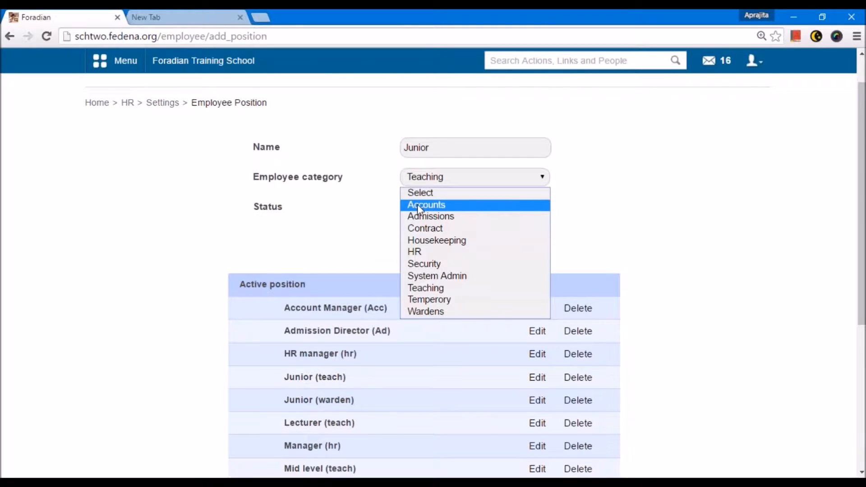
pyautogui.click(356, 213)
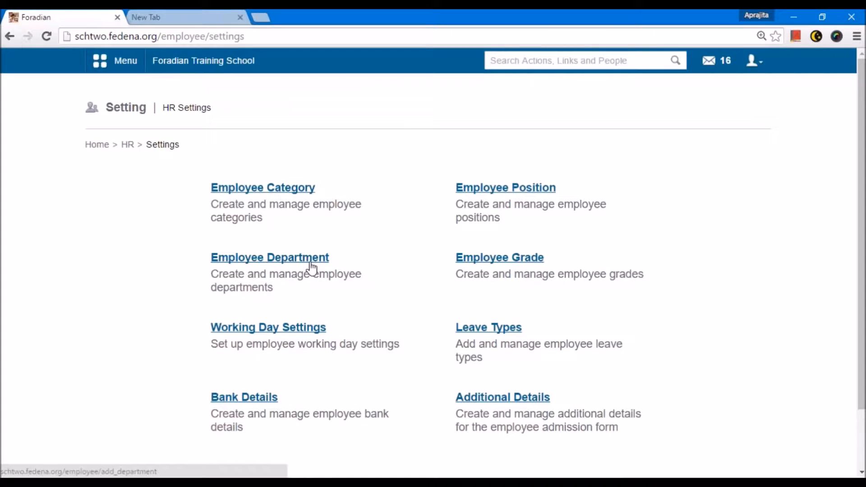
# Open the Employee Department form and go back to HR Settings.
pyautogui.click(312, 269)
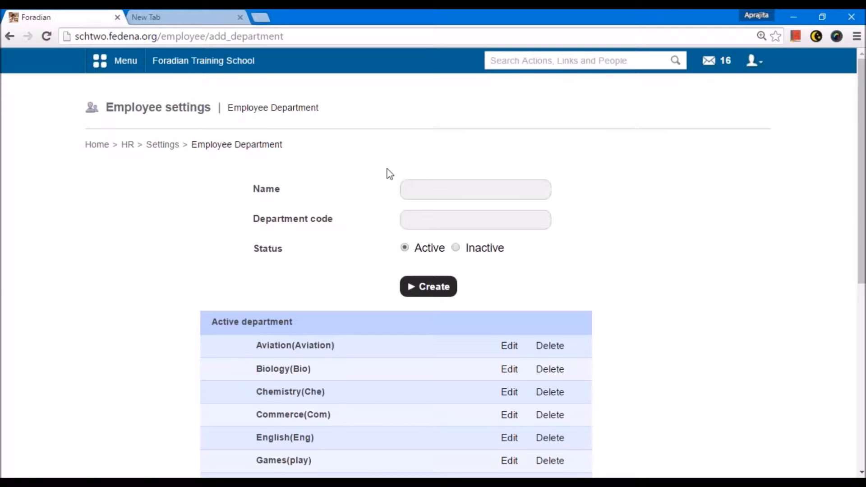
pyautogui.click(422, 188)
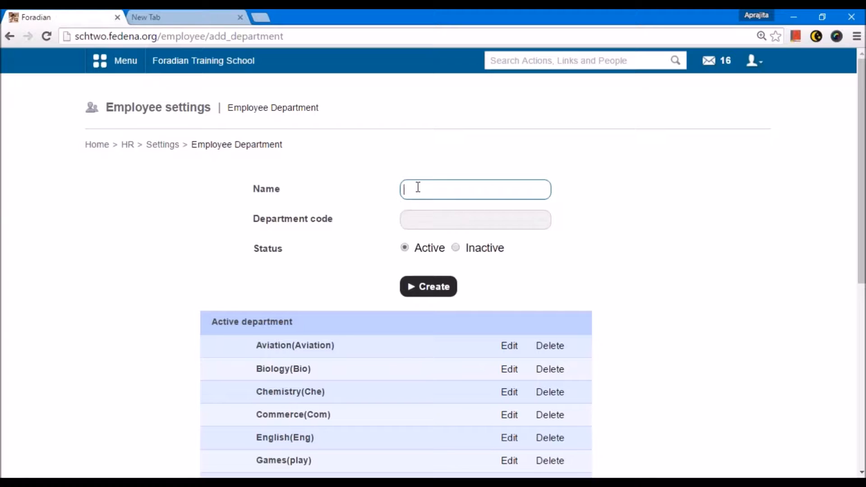
pyautogui.hotkey('alt', 'Left')
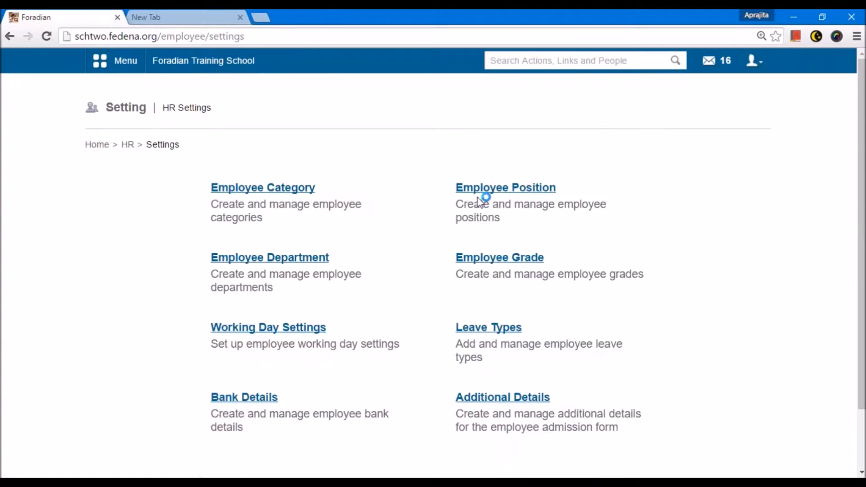
# Open Employee Grade and fill in a grade named A with priority 1, 3 periods per day and 8 per week.
pyautogui.click(503, 263)
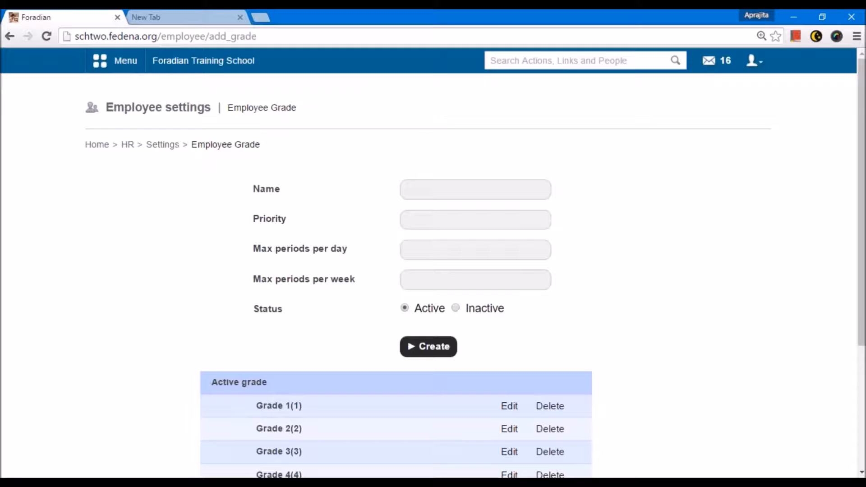
pyautogui.click(414, 187)
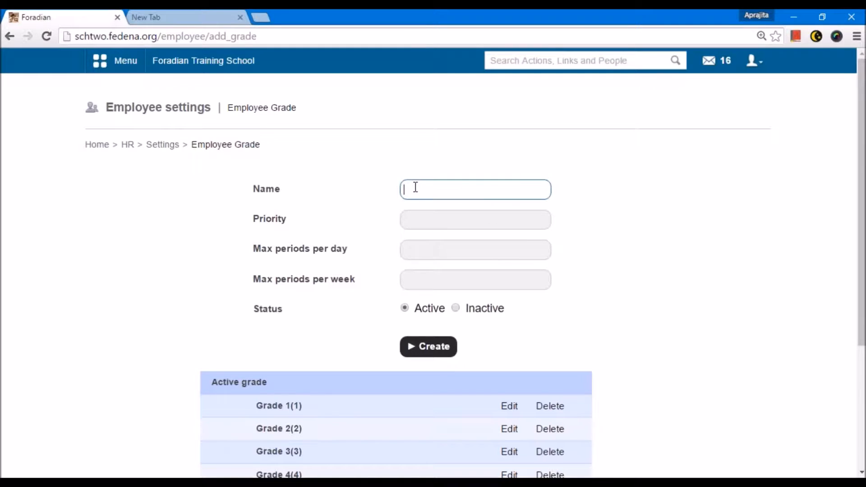
pyautogui.write('A')
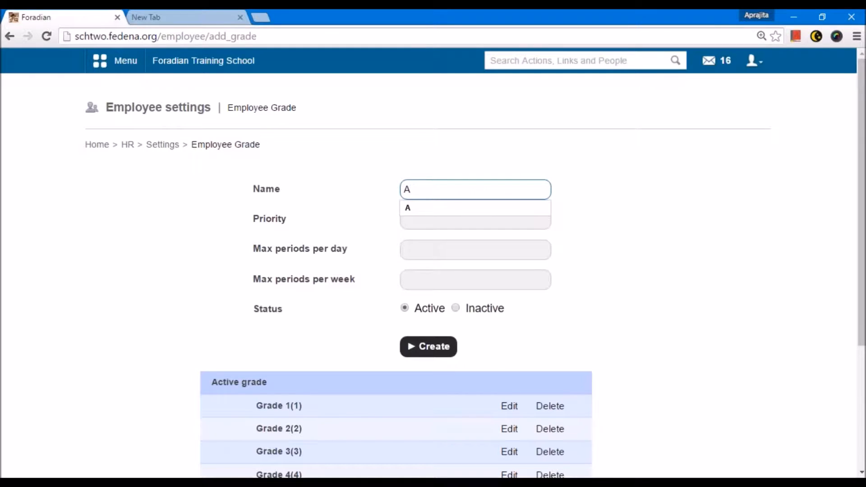
pyautogui.press('Tab')
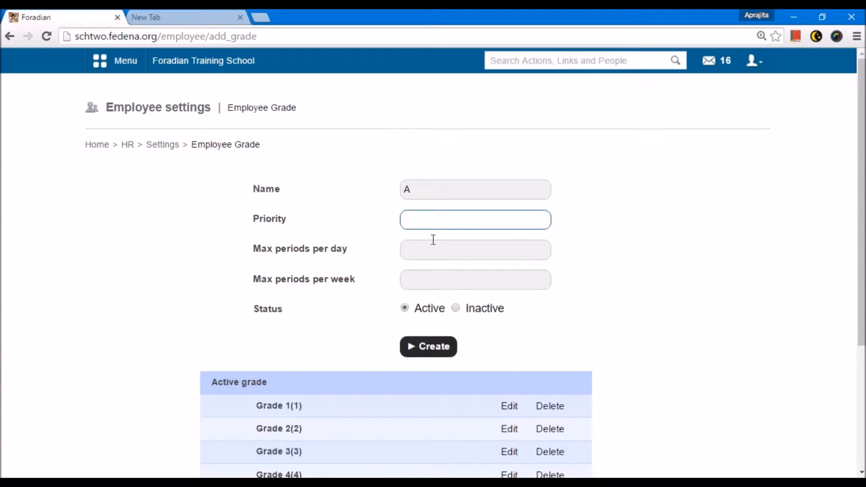
pyautogui.write('1')
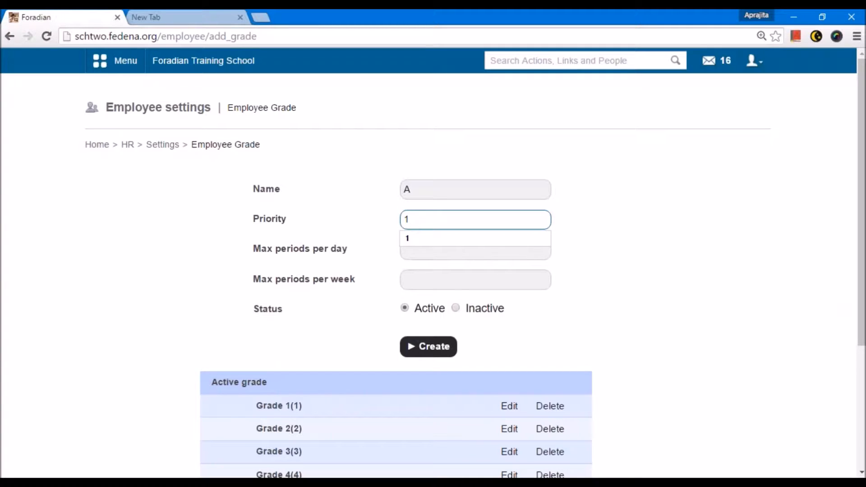
pyautogui.click(388, 232)
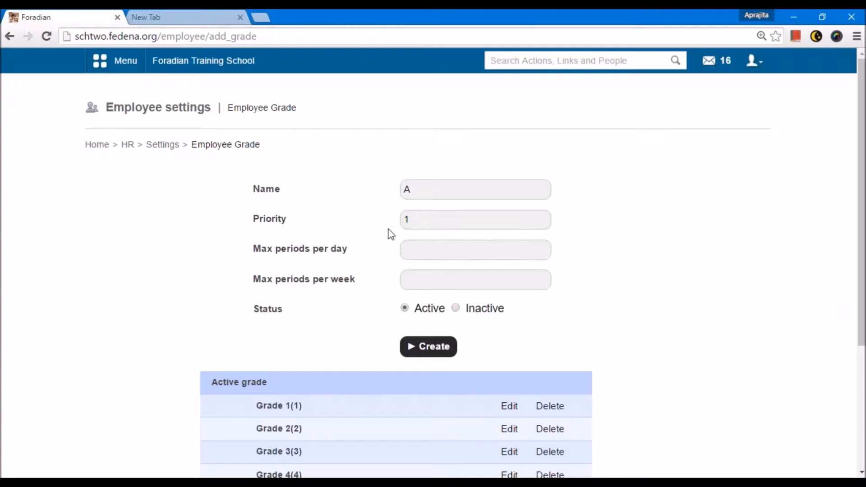
pyautogui.click(421, 245)
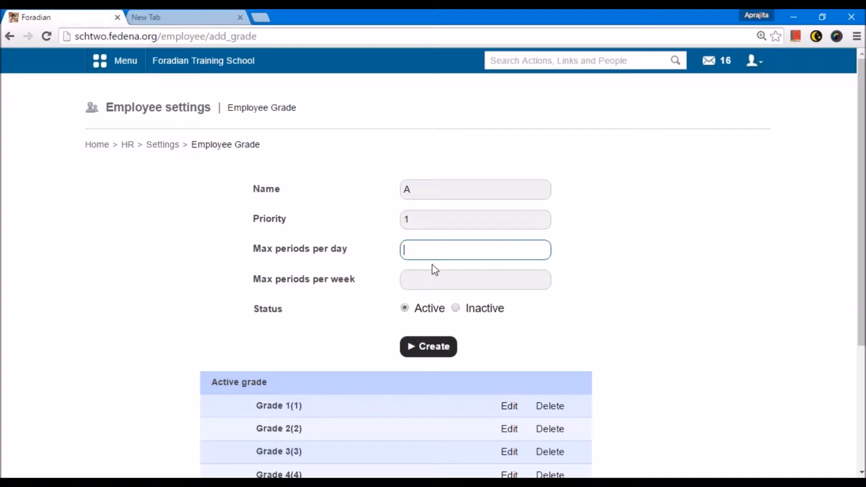
pyautogui.write('3')
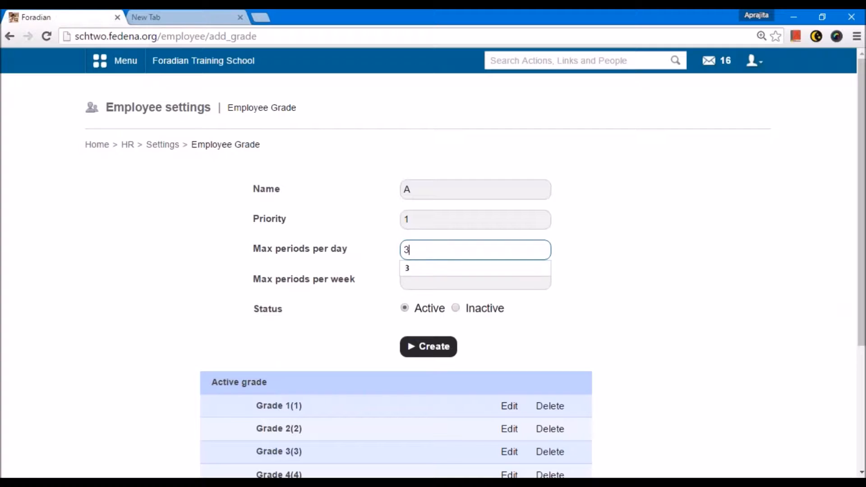
pyautogui.click(429, 280)
pyautogui.write('8')
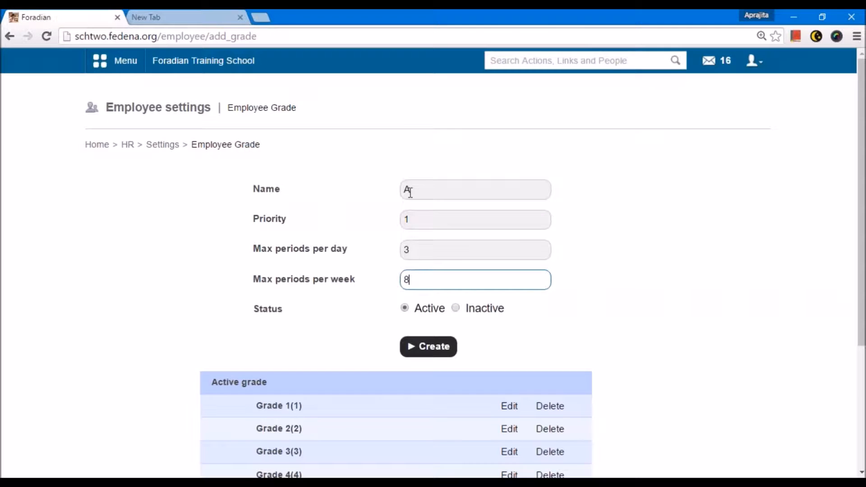
# Review the active grades list and go back to HR Settings.
pyautogui.scroll(-2, 410, 191)
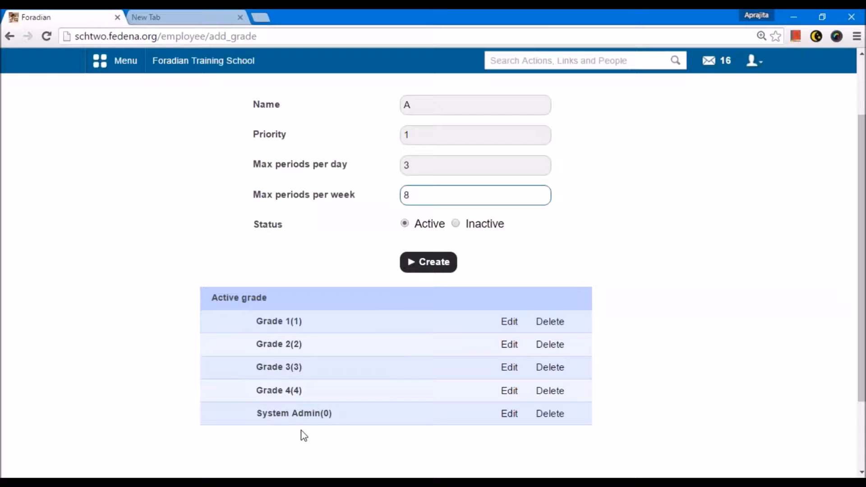
pyautogui.scroll(2, 299, 435)
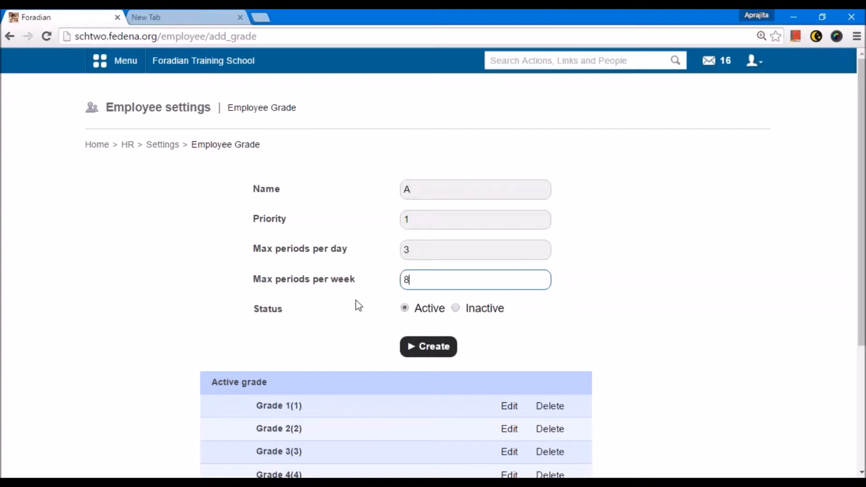
pyautogui.click(261, 284)
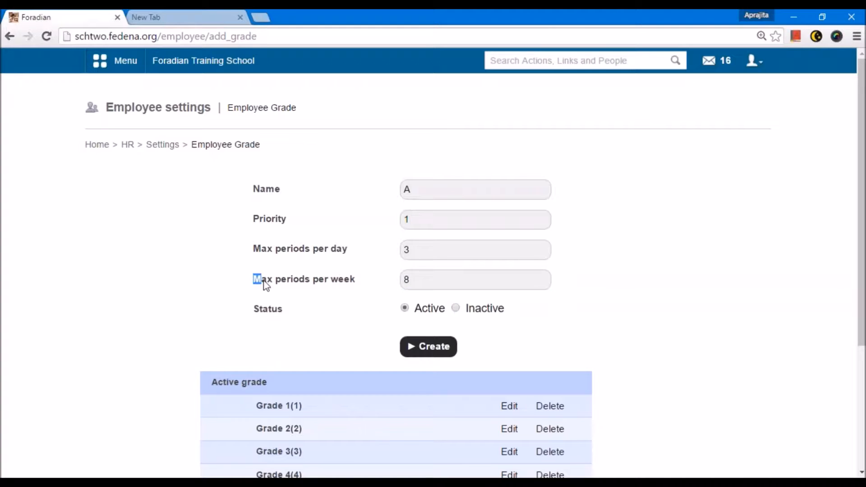
pyautogui.tripleClick(345, 286)
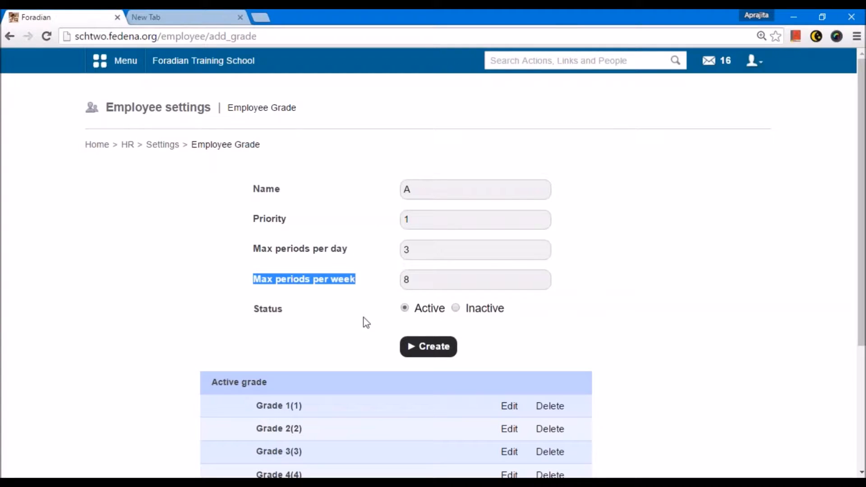
pyautogui.click(169, 147)
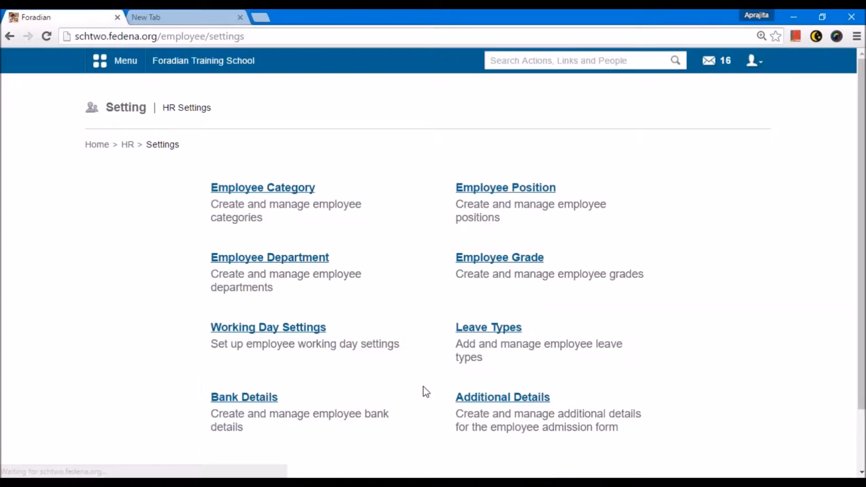
# Open Working Day Settings, save the number of working days, and return to HR Settings.
pyautogui.click(298, 328)
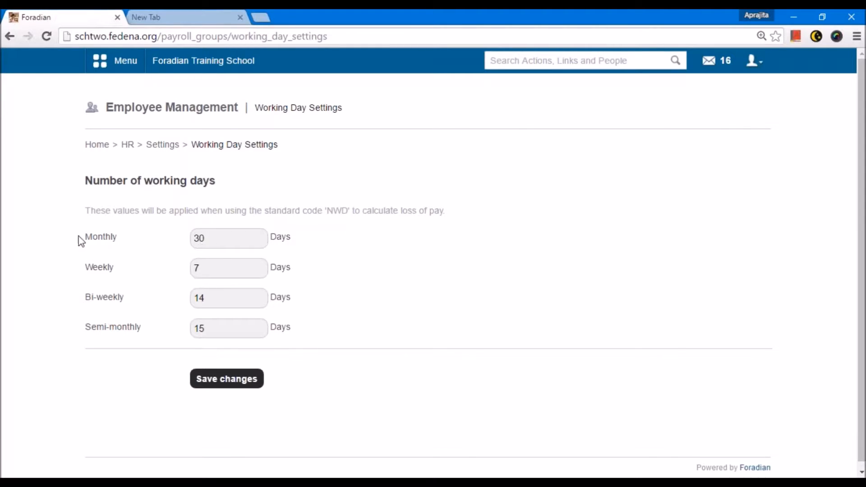
pyautogui.click(228, 238)
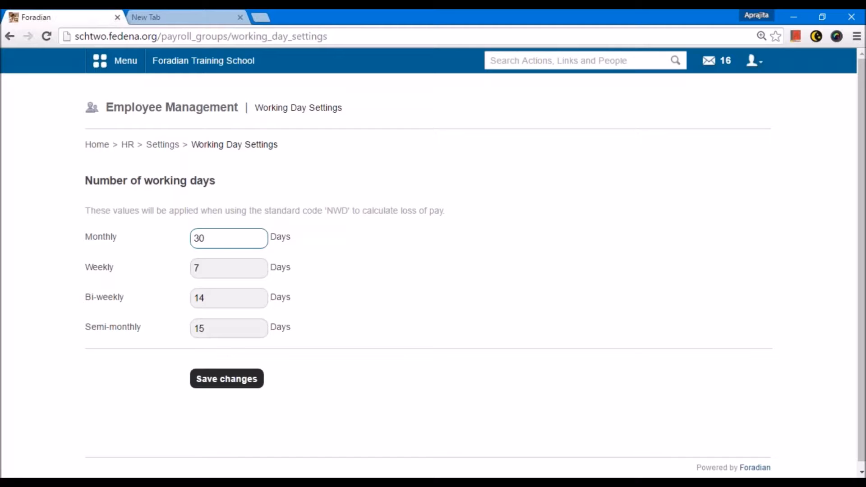
pyautogui.click(210, 273)
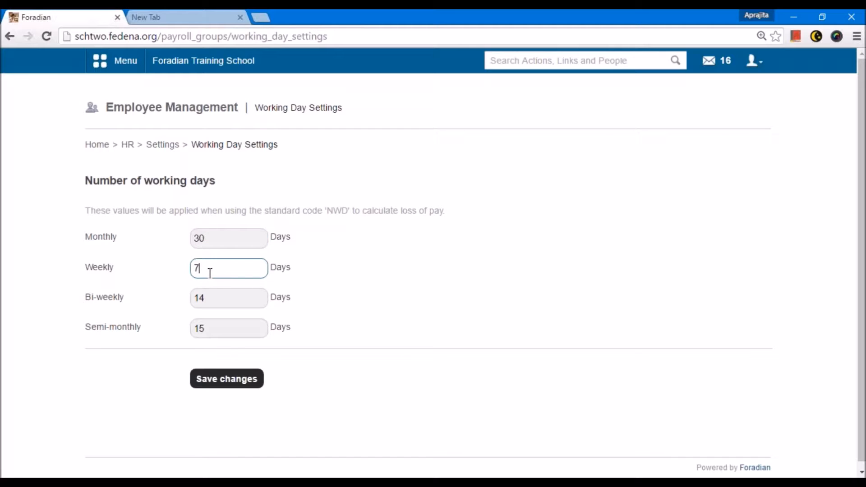
pyautogui.click(218, 298)
pyautogui.click(215, 329)
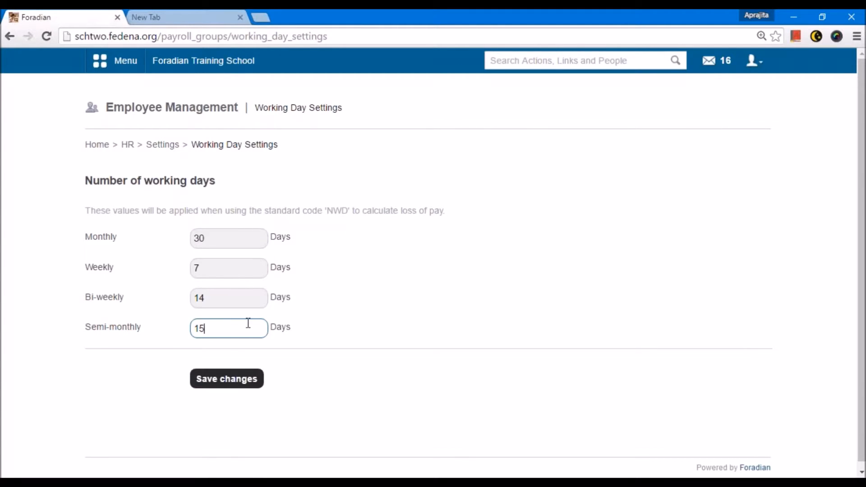
pyautogui.click(258, 379)
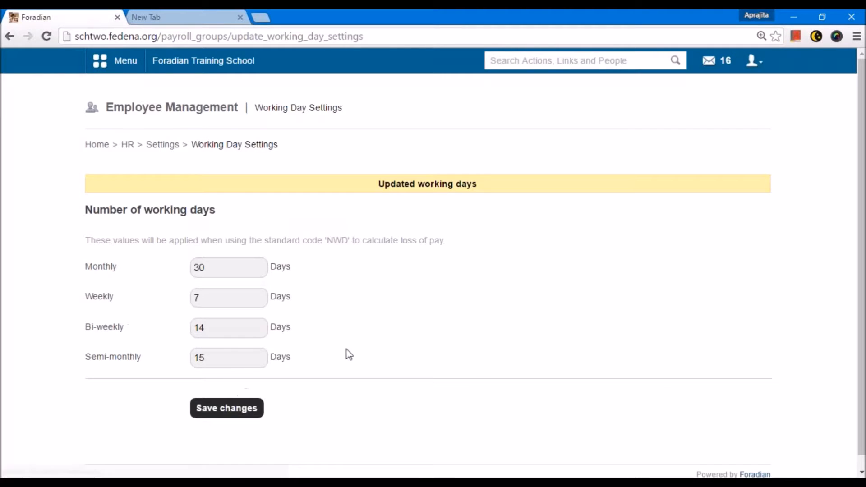
pyautogui.click(174, 145)
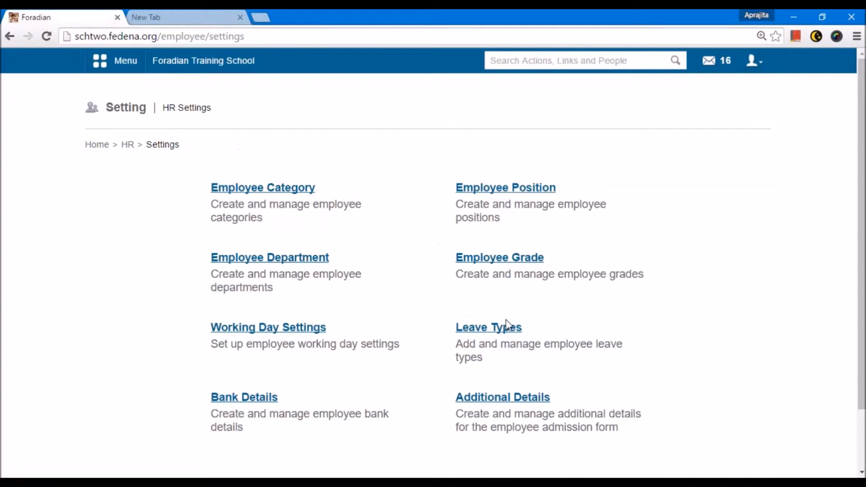
# Open Leave Types and fill in a new leave type named Sick Leave with code SL and leave count 4.
pyautogui.click(500, 328)
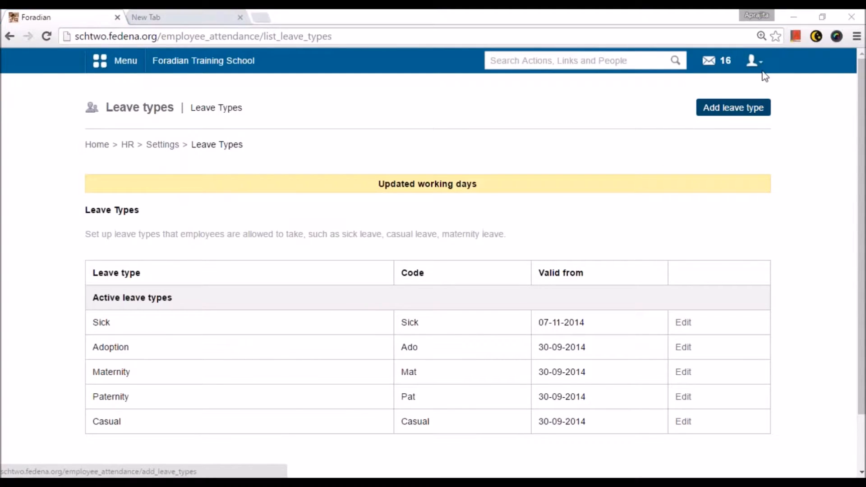
pyautogui.click(724, 113)
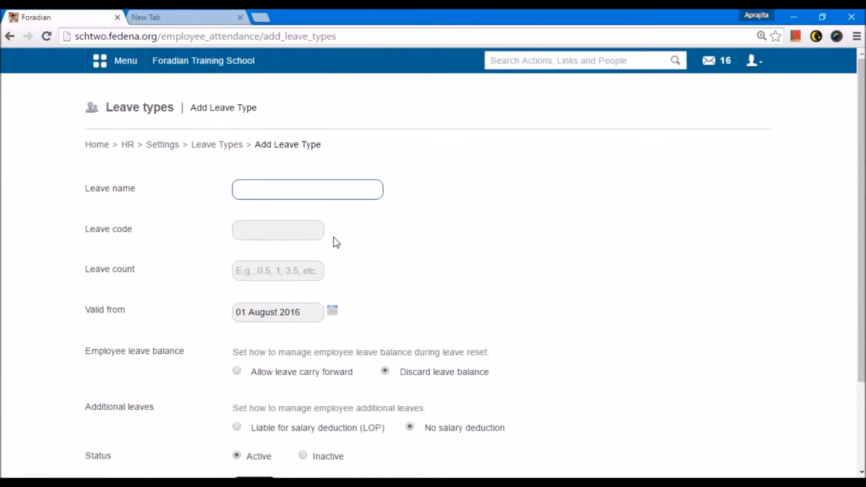
pyautogui.write('Sick Leave')
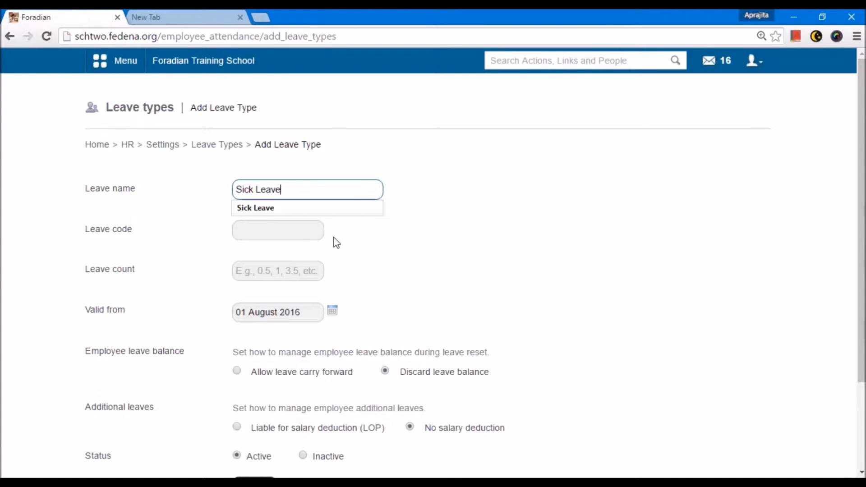
pyautogui.click(301, 235)
pyautogui.write('SL')
pyautogui.click(261, 275)
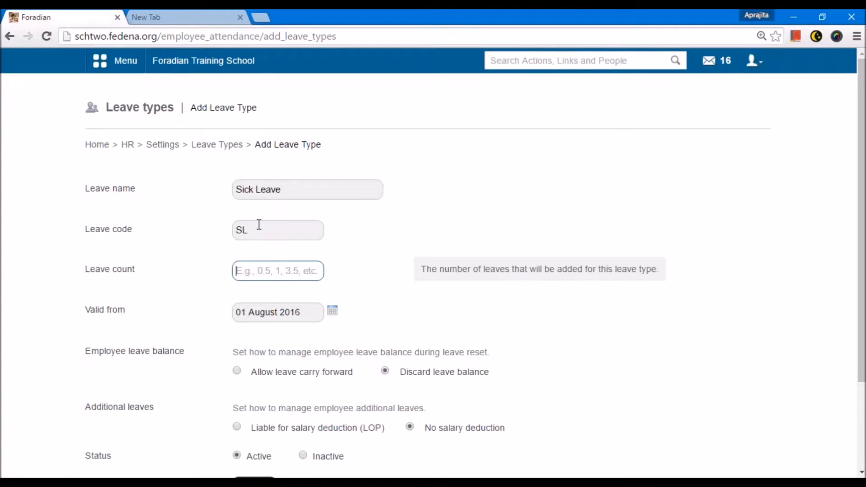
pyautogui.moveTo(284, 191); pyautogui.dragTo(237, 250)
pyautogui.click(245, 273)
pyautogui.write('4')
pyautogui.click(247, 280)
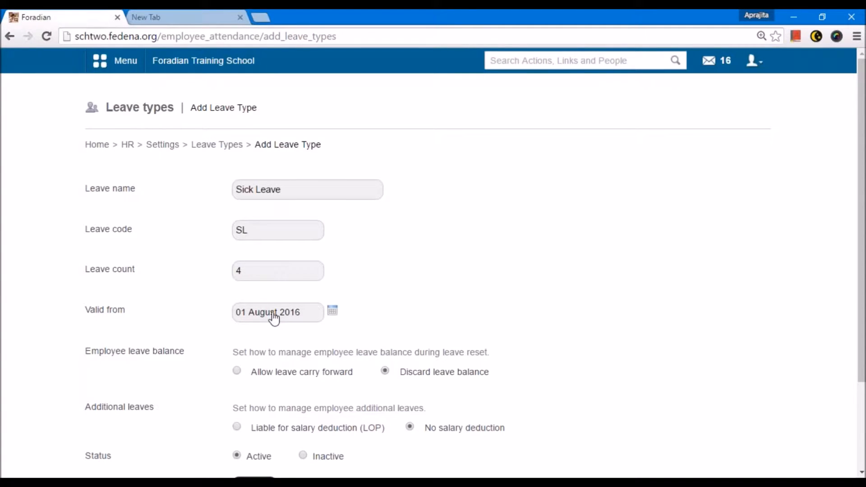
pyautogui.click(242, 273)
pyautogui.moveTo(242, 272); pyautogui.dragTo(234, 272)
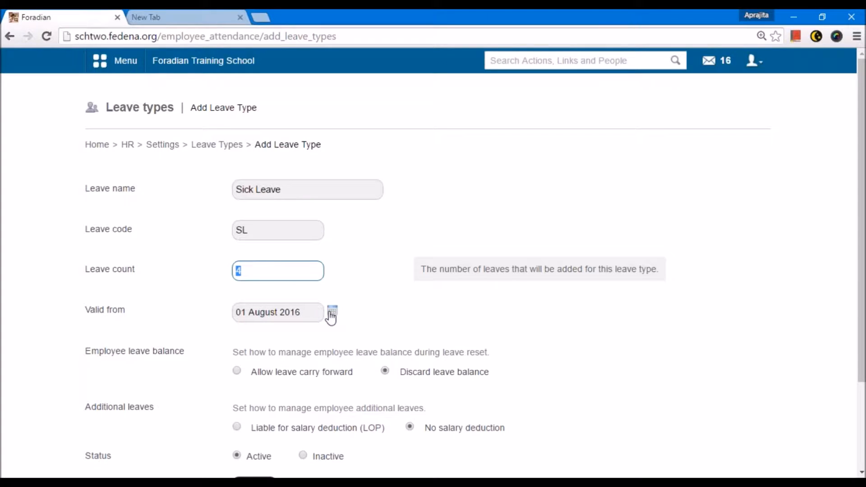
# Review the remaining leave type options and go back to the Leave Types list.
pyautogui.scroll(-3, 331, 317)
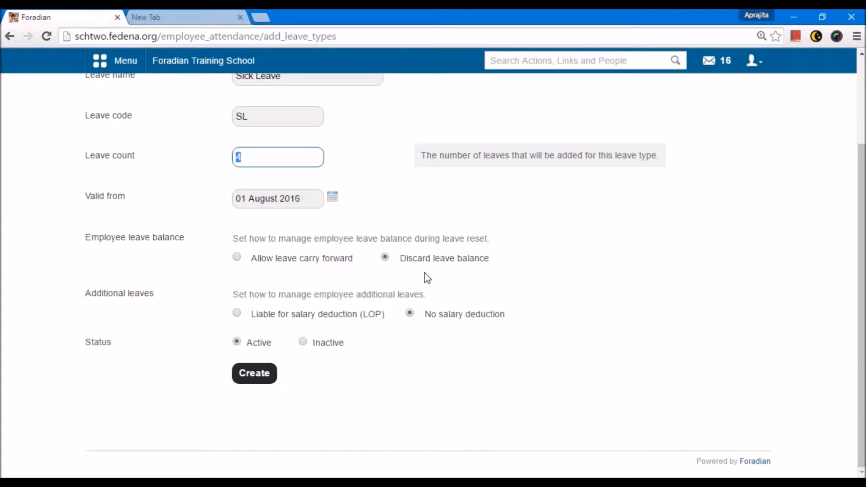
pyautogui.scroll(1, 426, 276)
pyautogui.click(251, 199)
pyautogui.click(205, 199)
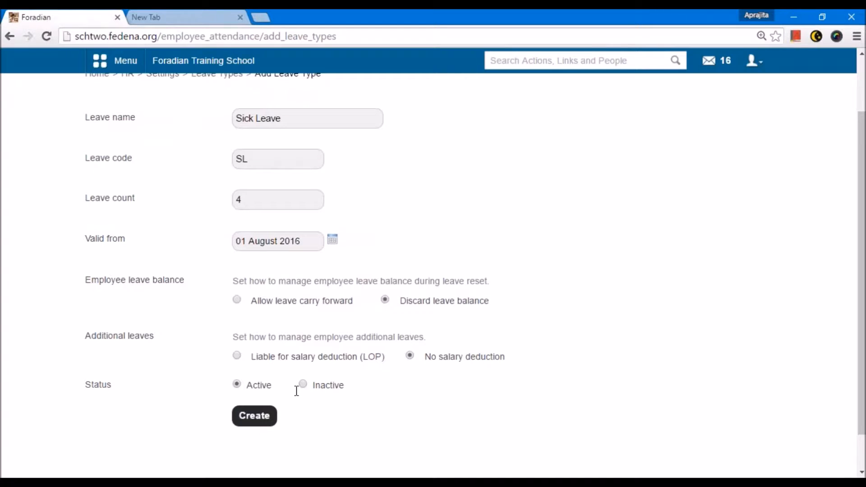
pyautogui.scroll(1, 296, 392)
pyautogui.scroll(-1, 295, 392)
pyautogui.scroll(2, 288, 379)
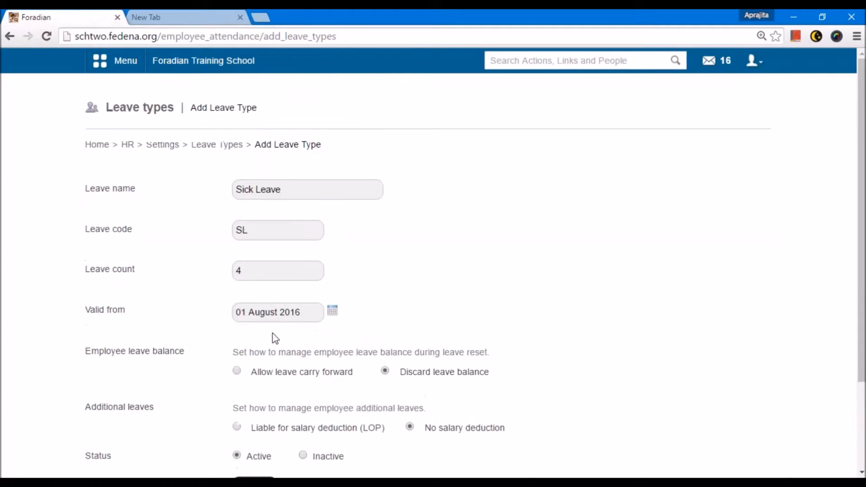
pyautogui.click(210, 145)
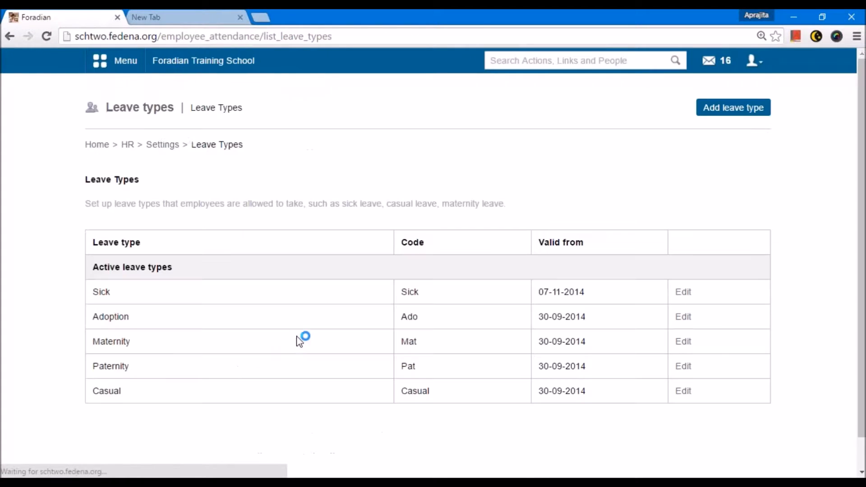
# Browse back through HR Settings to HR and open the Employee Leave Management page.
pyautogui.scroll(-1, 139, 281)
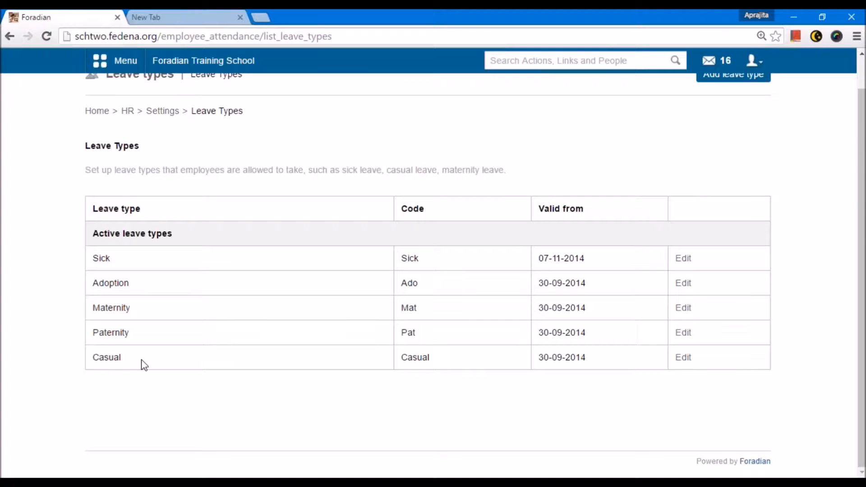
pyautogui.click(163, 112)
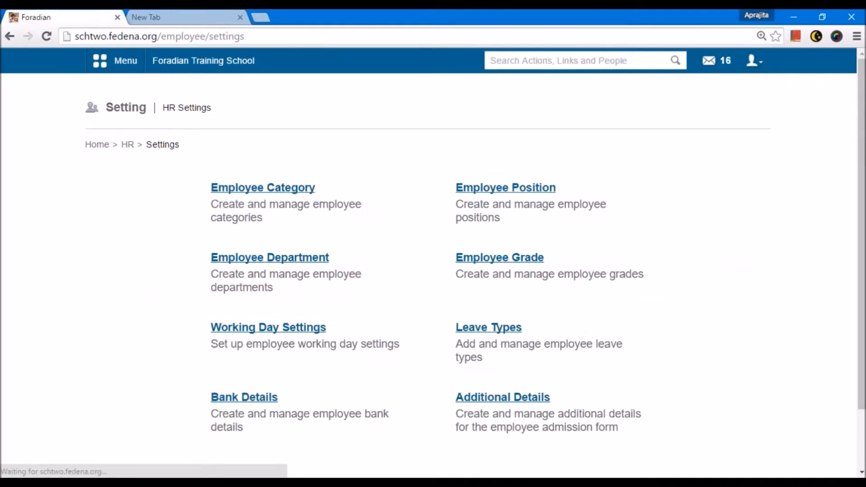
pyautogui.click(128, 145)
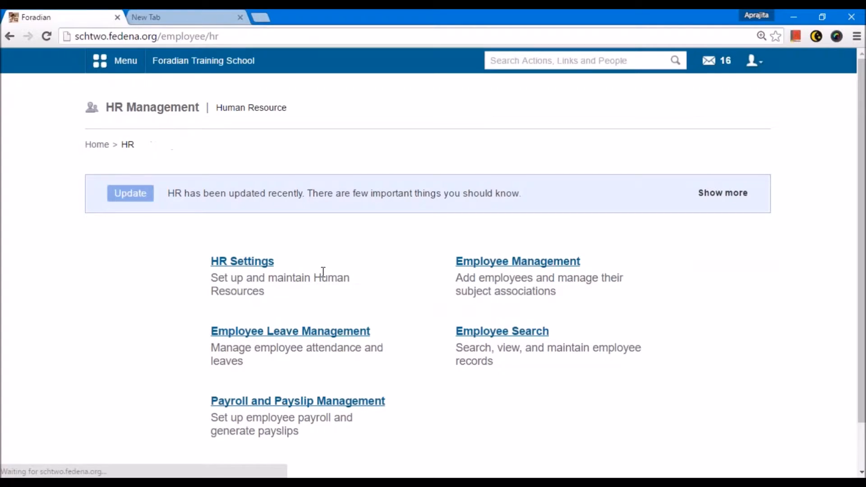
pyautogui.click(319, 335)
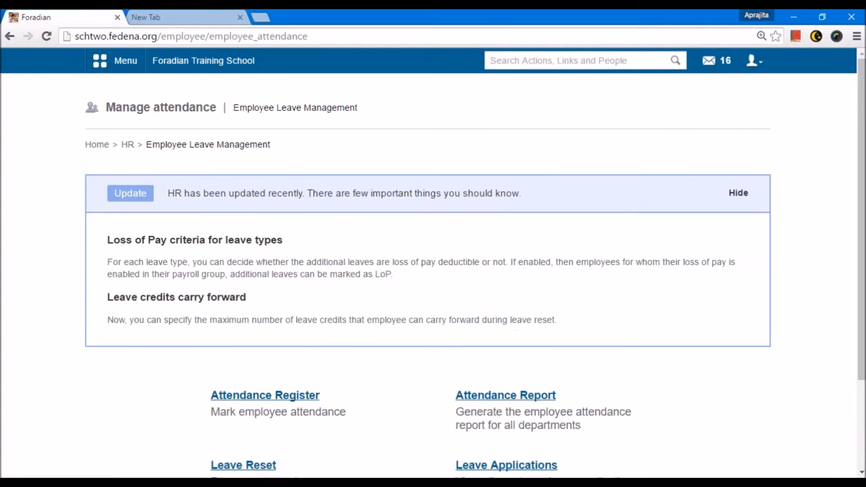
pyautogui.scroll(-3, 290, 348)
pyautogui.click(259, 350)
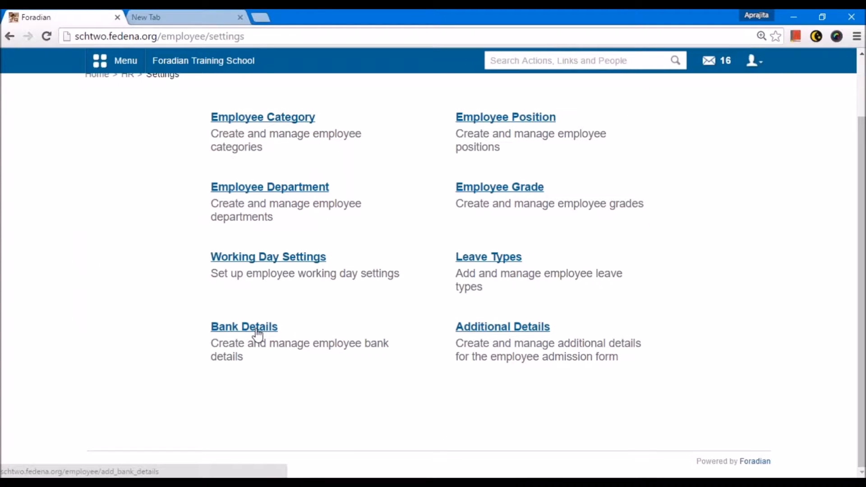
# Open Bank Details, edit and update the Account no. bank field, and return to HR Settings.
pyautogui.click(258, 335)
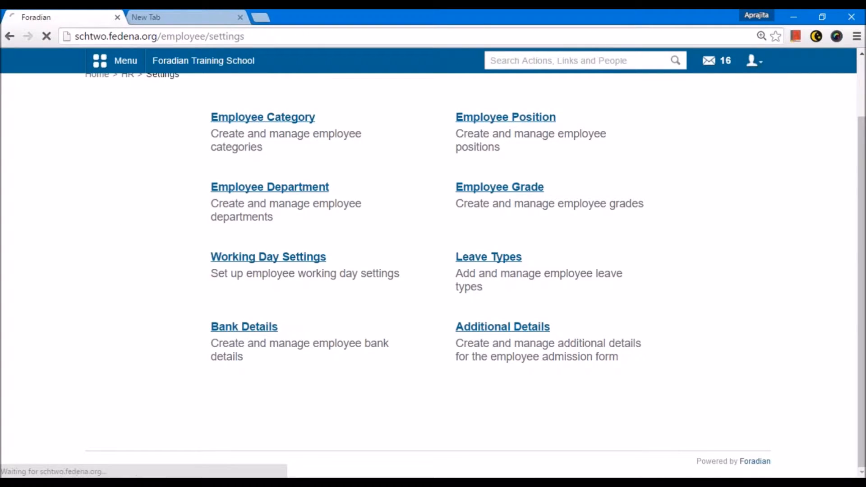
pyautogui.click(430, 191)
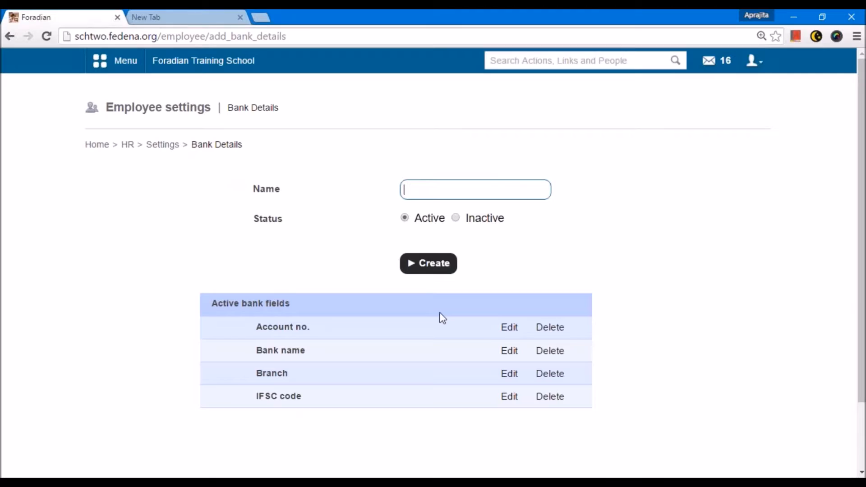
pyautogui.click(510, 327)
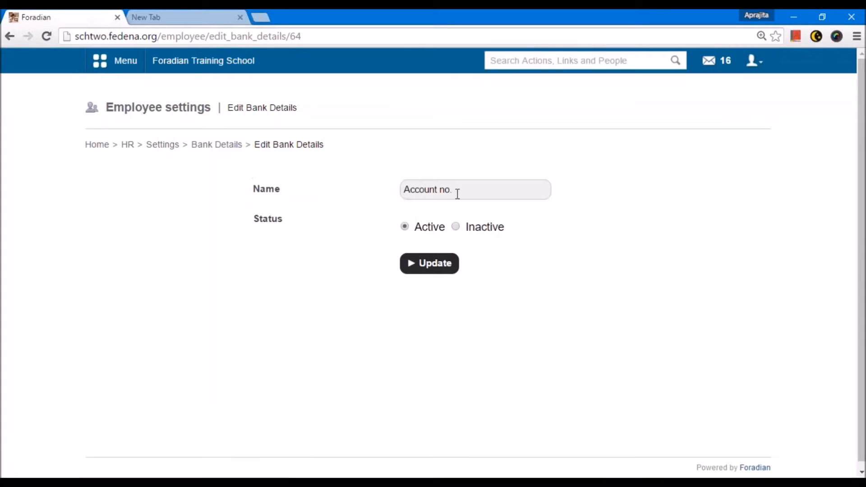
pyautogui.click(448, 253)
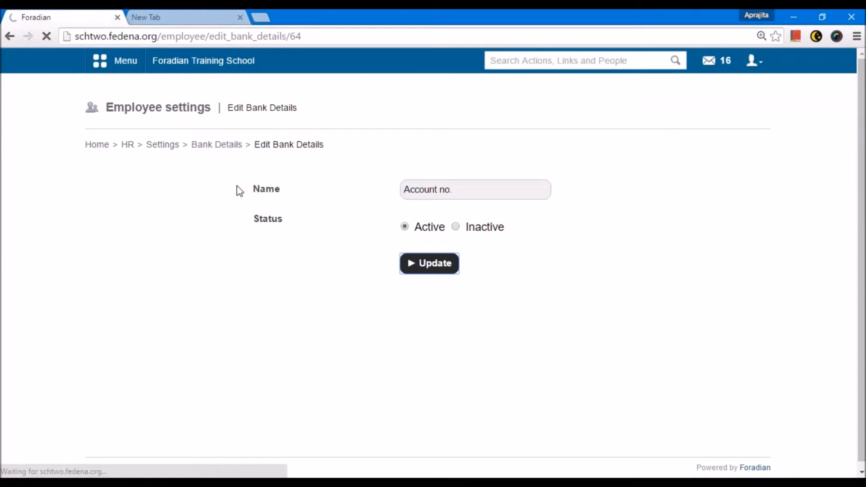
pyautogui.click(156, 145)
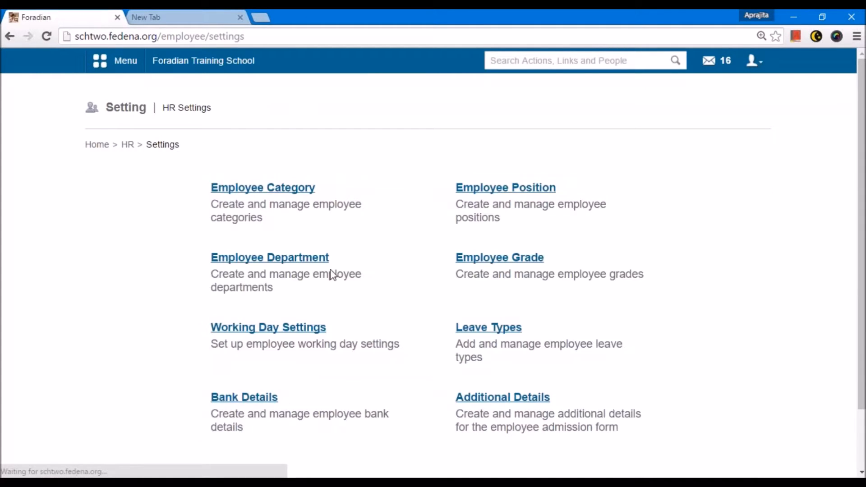
# Open the Additional Details page, view its field form, and return to the HR page.
pyautogui.scroll(-3, 312, 278)
pyautogui.click(470, 326)
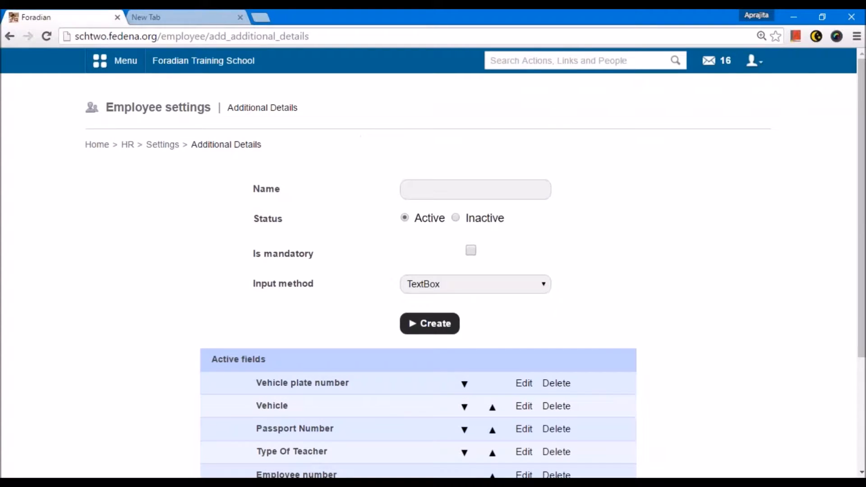
pyautogui.click(441, 184)
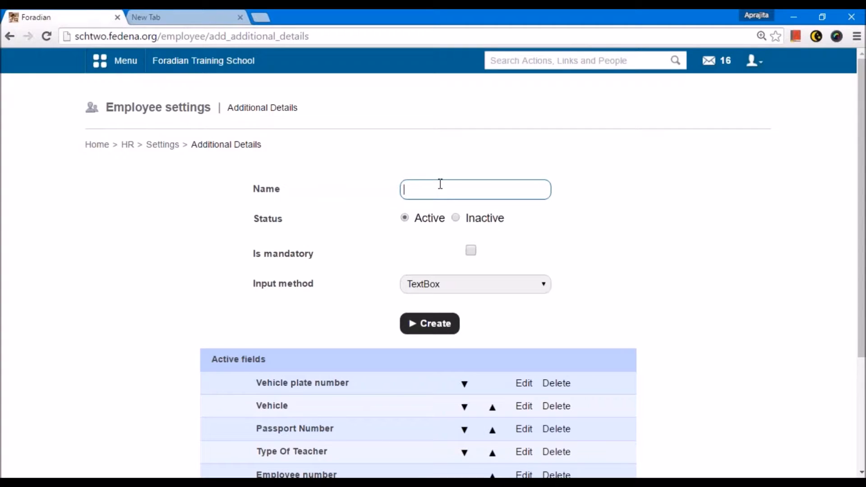
pyautogui.click(128, 143)
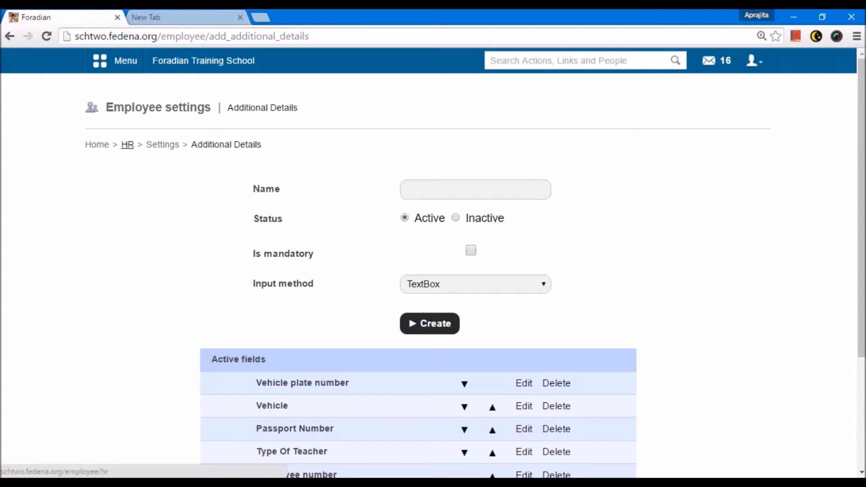
# Open the Employee admission form under Employee Management and scroll through all of its fields.
pyautogui.click(517, 269)
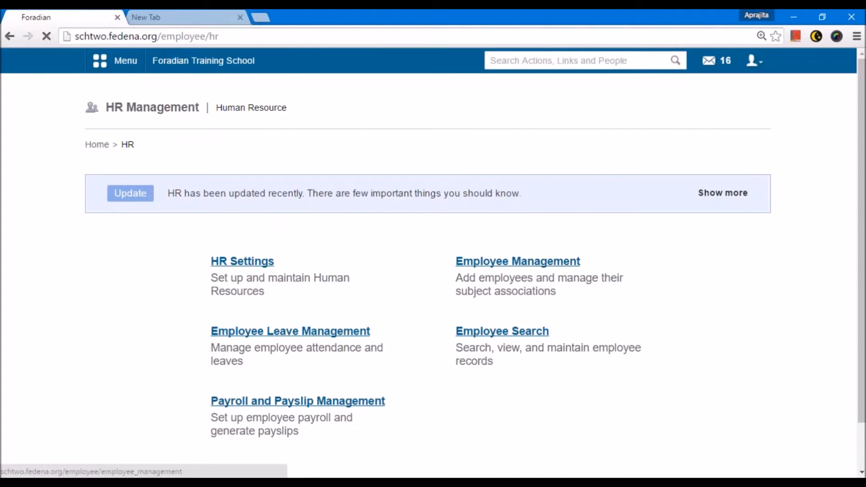
pyautogui.click(272, 197)
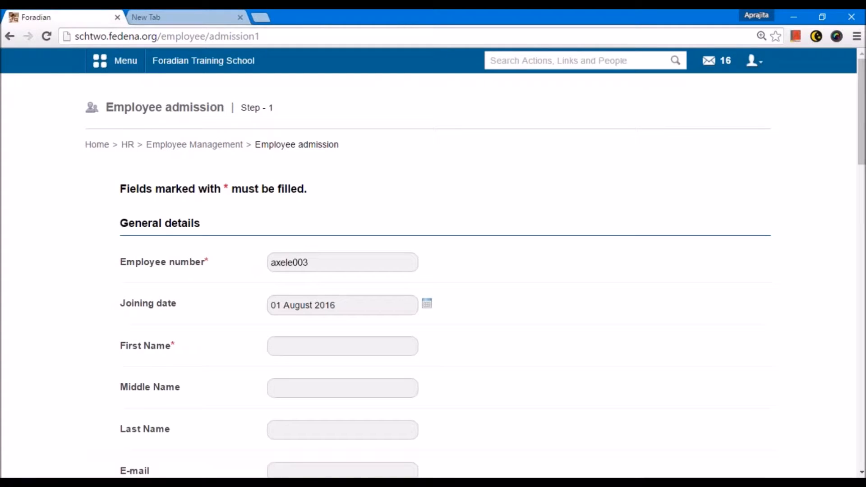
pyautogui.scroll(-5, 249, 218)
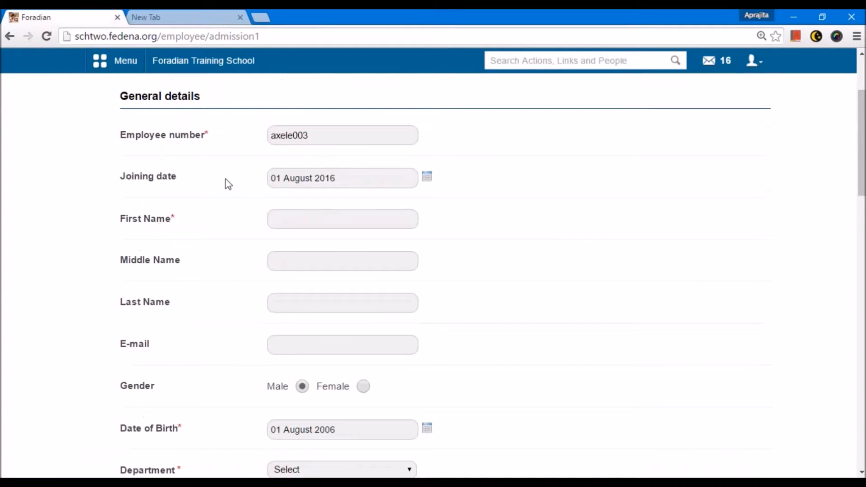
pyautogui.scroll(2, 222, 181)
pyautogui.scroll(-1, 159, 207)
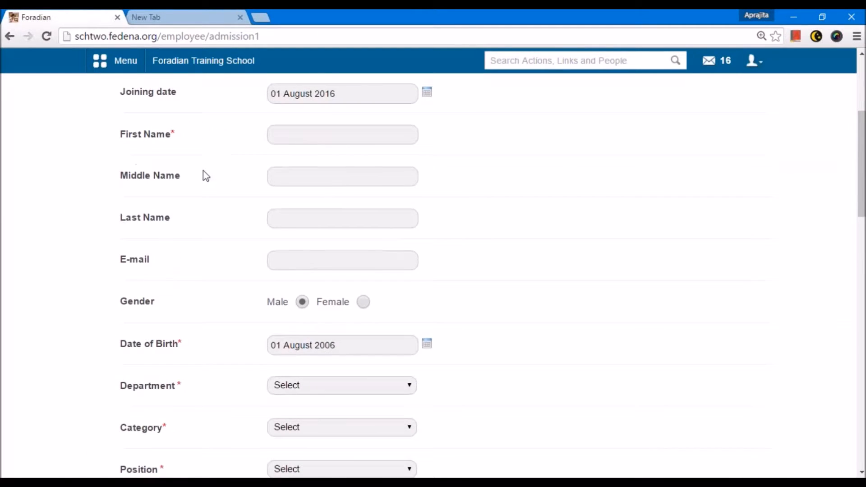
pyautogui.scroll(-5, 203, 175)
pyautogui.scroll(-1, 206, 180)
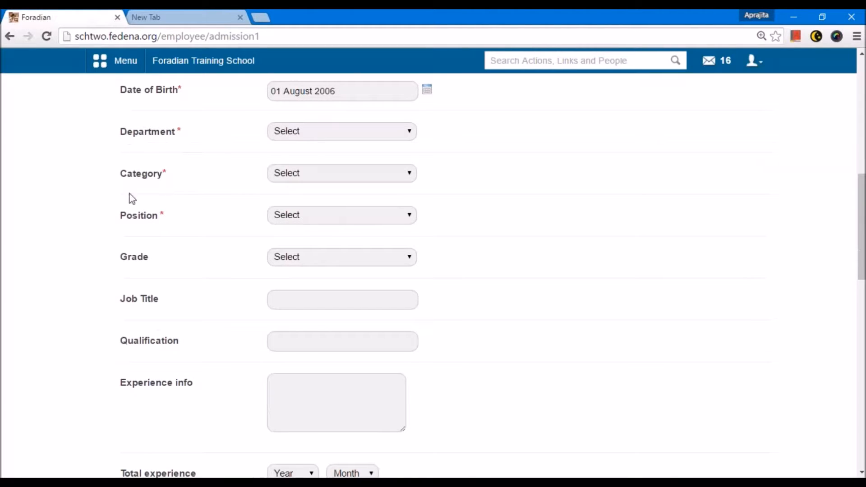
pyautogui.scroll(-1, 271, 172)
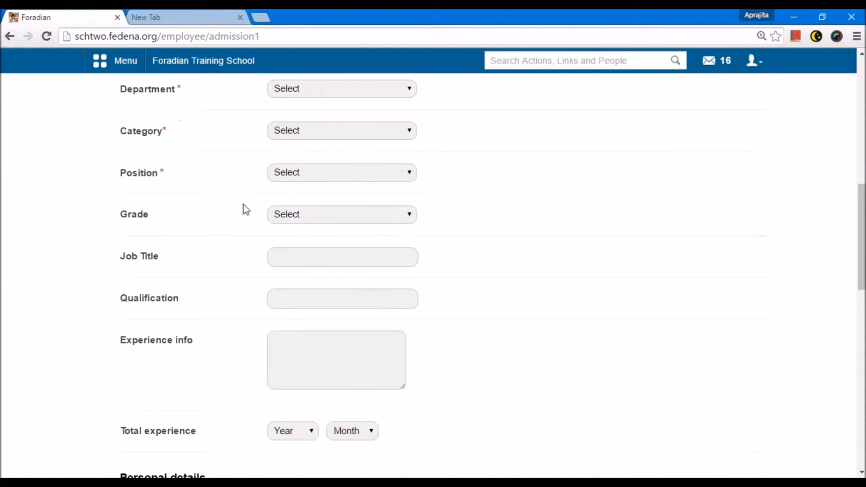
pyautogui.scroll(-3, 234, 234)
pyautogui.scroll(-8, 234, 239)
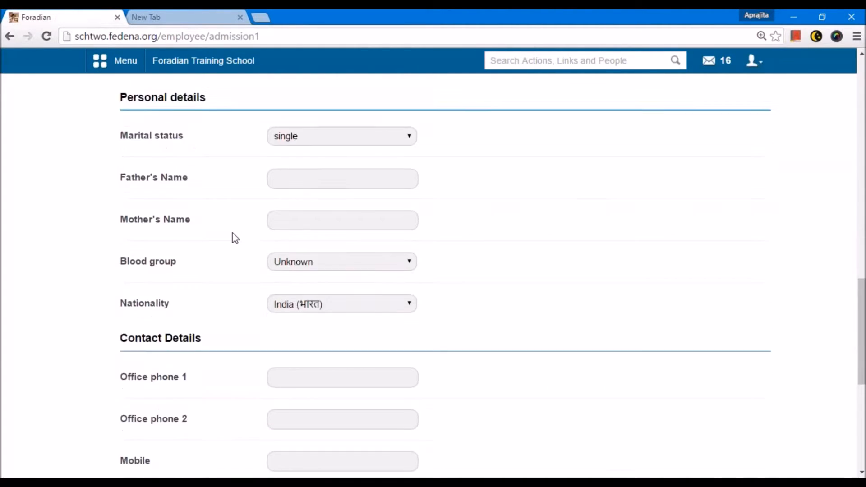
pyautogui.scroll(-3, 233, 238)
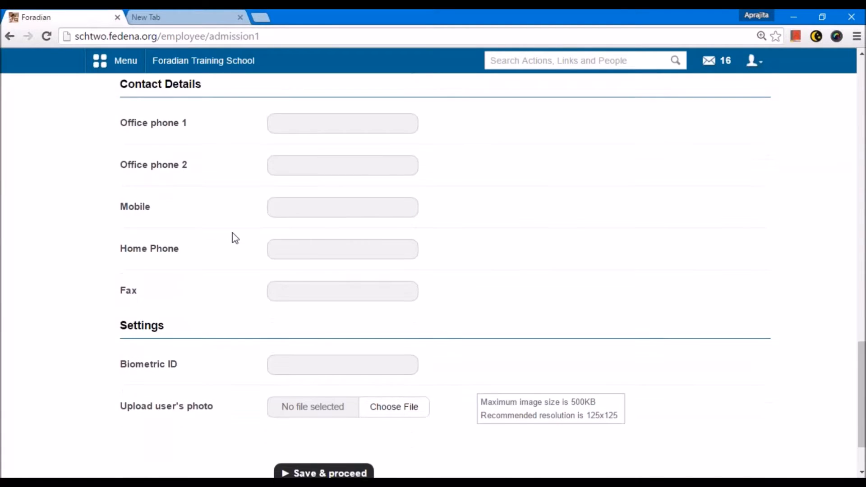
pyautogui.scroll(1, 228, 236)
pyautogui.scroll(7, 226, 234)
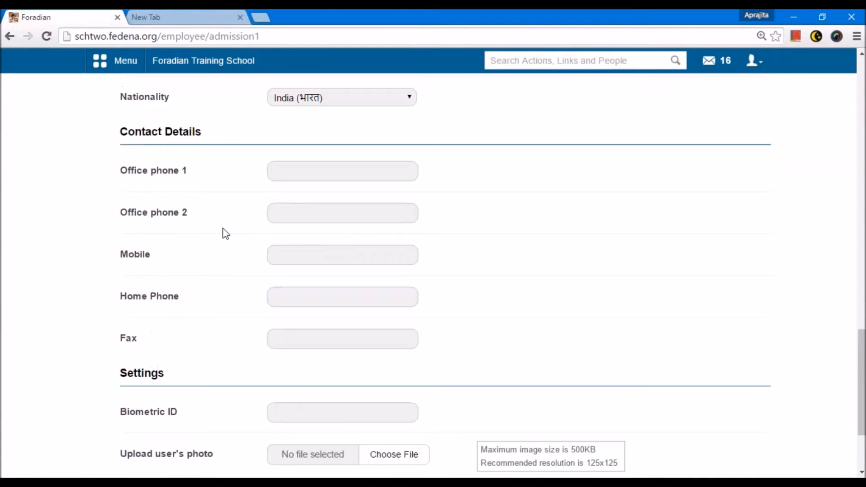
pyautogui.scroll(14, 240, 248)
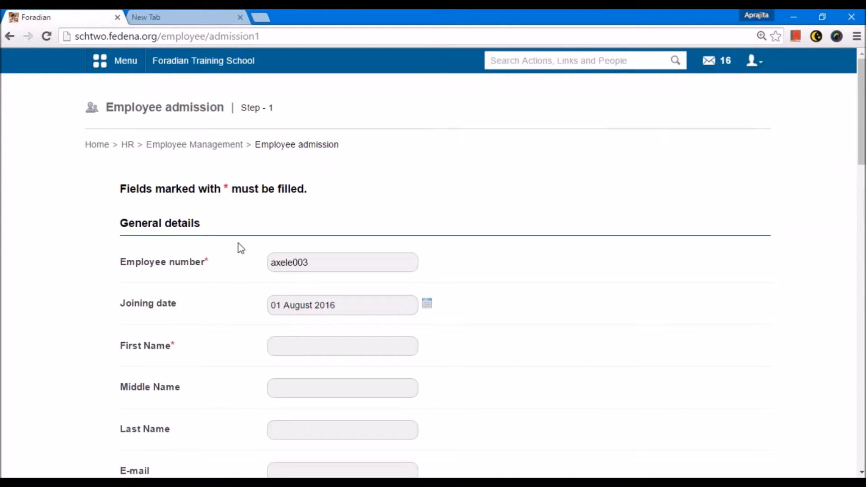
pyautogui.scroll(-1, 238, 243)
# Revisit Additional Details through HR Settings, review its active fields, and go back to the HR page.
pyautogui.click(10, 36)
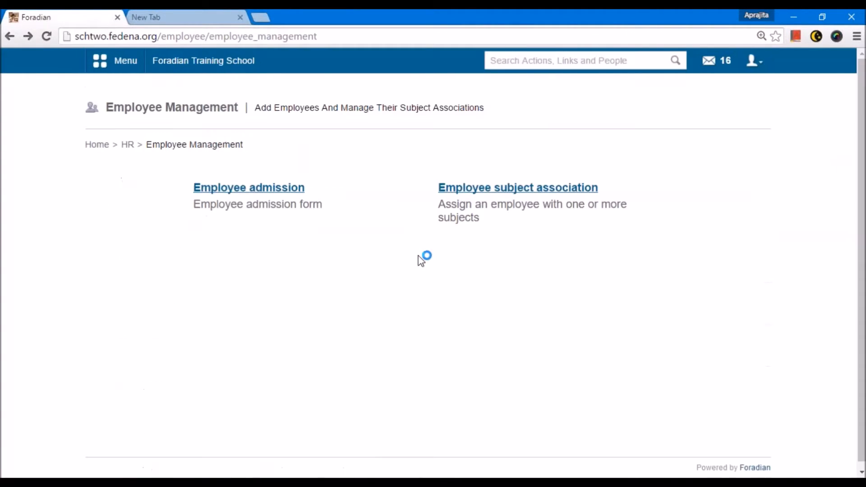
pyautogui.click(10, 36)
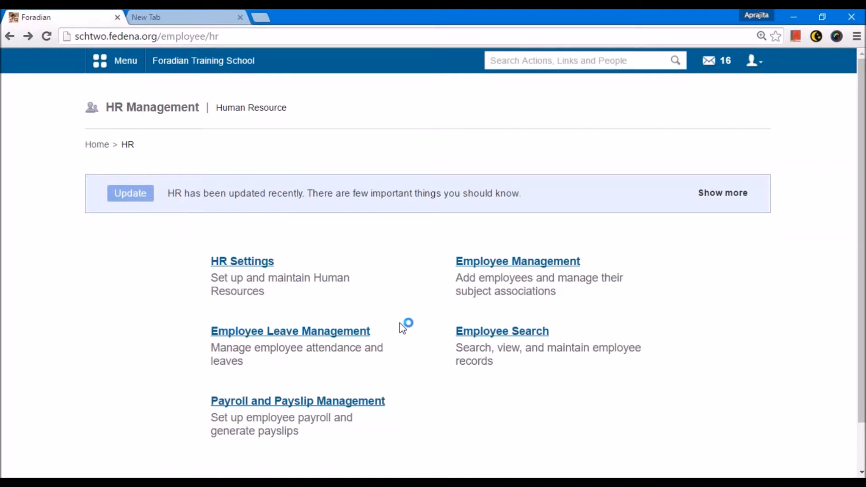
pyautogui.click(242, 261)
pyautogui.scroll(-1, 494, 406)
pyautogui.click(473, 358)
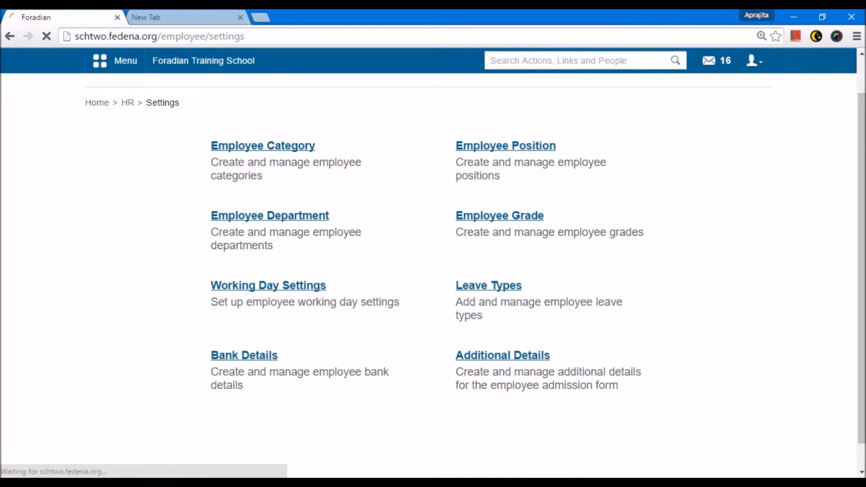
pyautogui.scroll(-3, 251, 277)
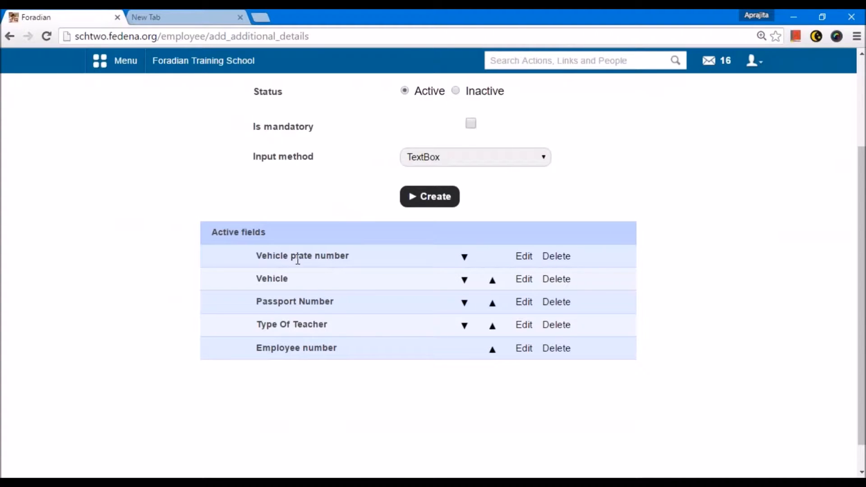
pyautogui.scroll(3, 298, 368)
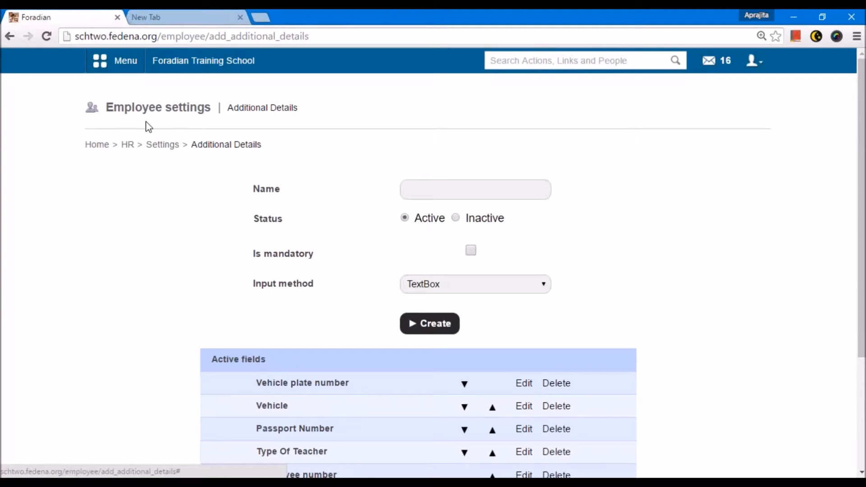
pyautogui.click(128, 144)
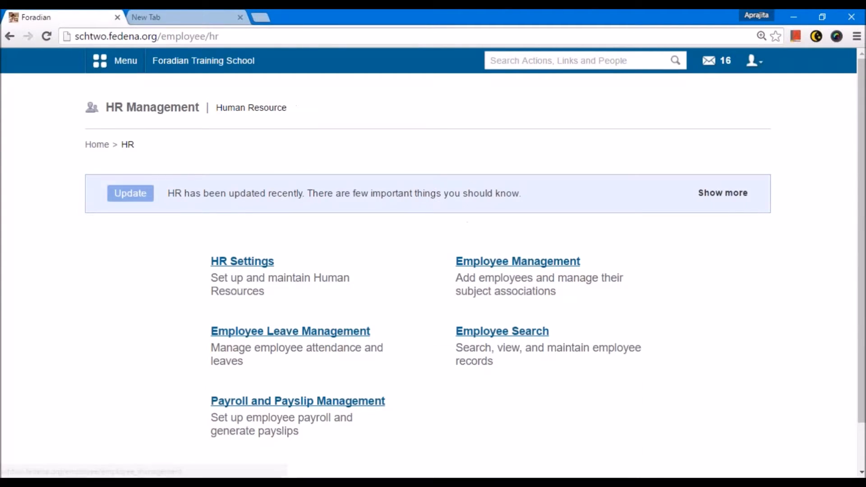
# Open Employee admission and replace the employee number with foradian-e01.
pyautogui.click(518, 262)
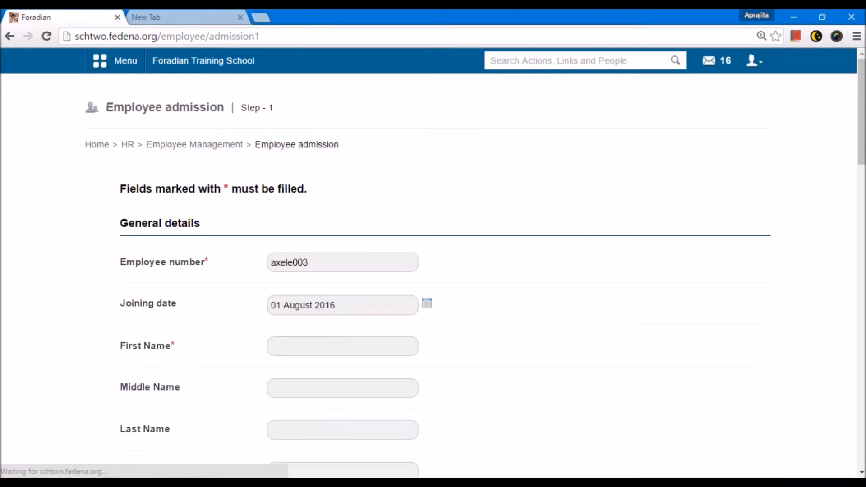
pyautogui.moveTo(318, 262); pyautogui.dragTo(217, 254)
pyautogui.press('BackSpace')
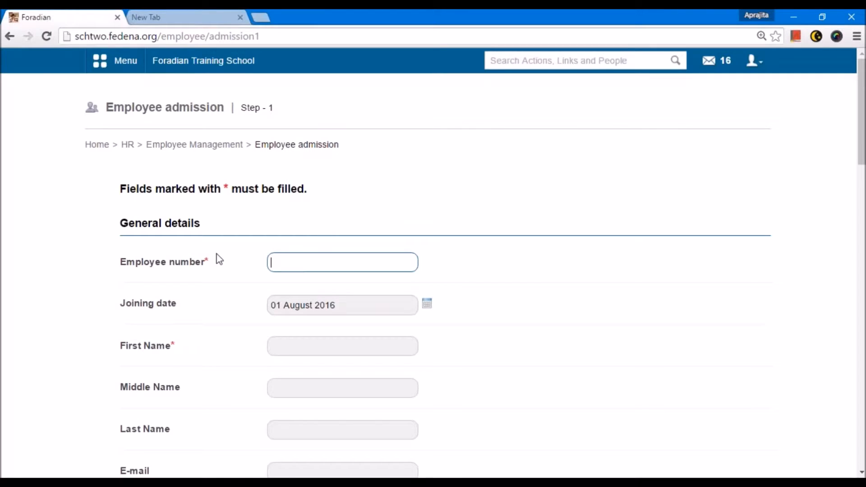
pyautogui.write('F')
pyautogui.press('BackSpace')
pyautogui.write('foradian-e01')
pyautogui.scroll(-3, 220, 282)
pyautogui.moveTo(329, 136); pyautogui.dragTo(263, 127)
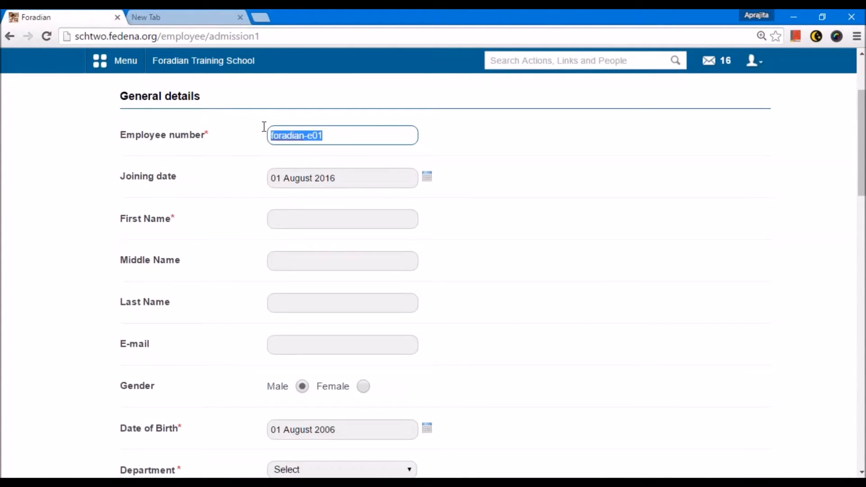
# Fill in the employee's first name on the admission form.
pyautogui.click(223, 198)
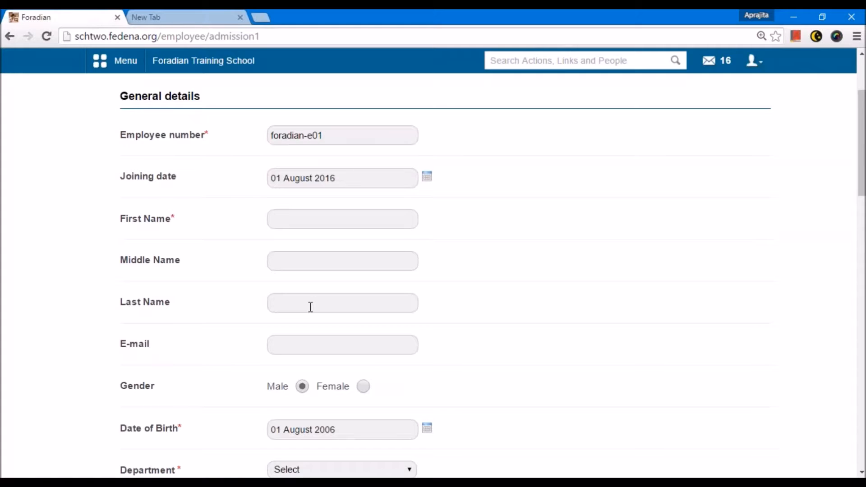
pyautogui.write('ohn')
pyautogui.scroll(-5, 267, 255)
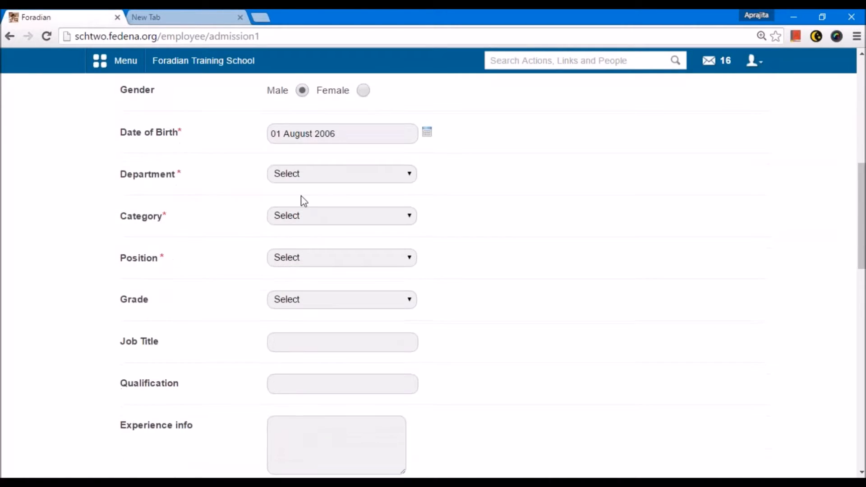
# Set the employee's department to Aviation, category to Teaching, and position to Lecturer.
pyautogui.click(294, 175)
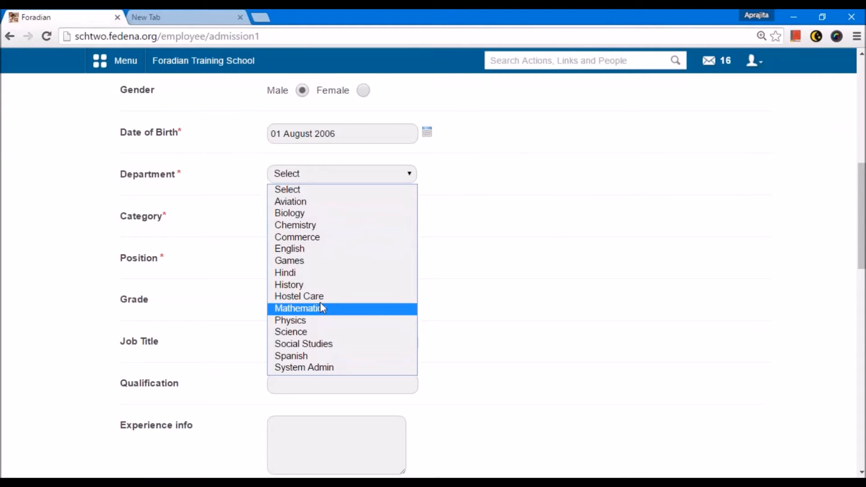
pyautogui.click(312, 203)
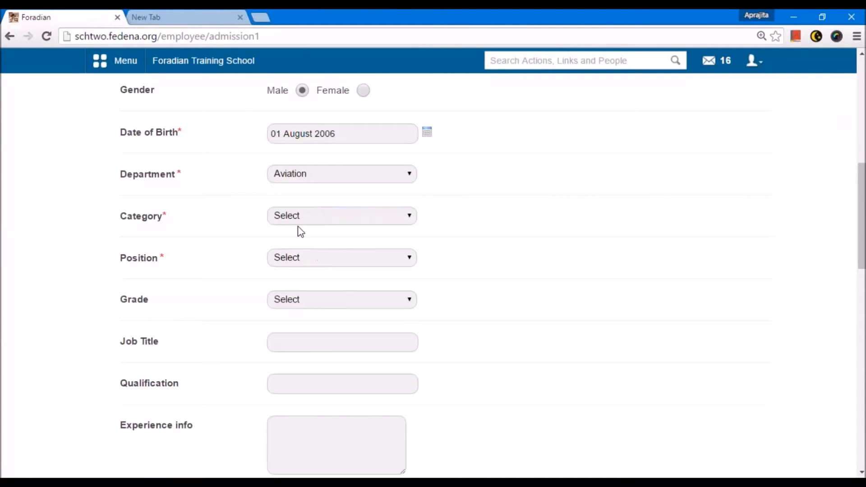
pyautogui.click(293, 217)
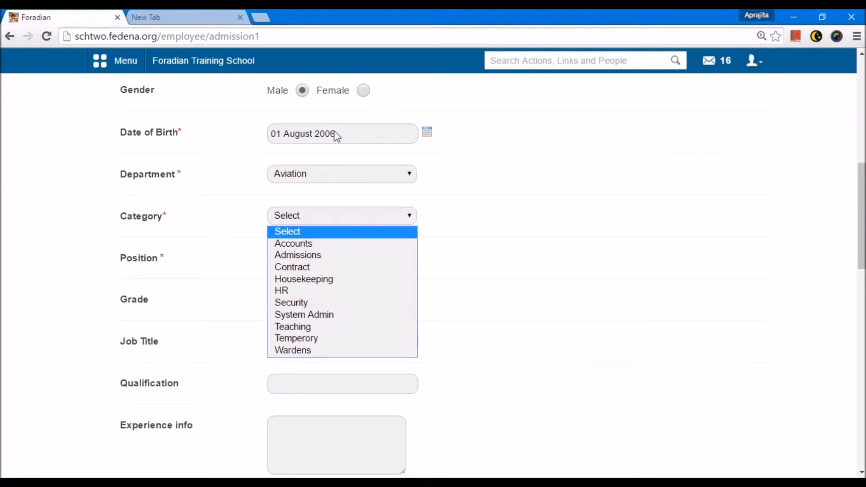
pyautogui.click(300, 327)
pyautogui.click(296, 257)
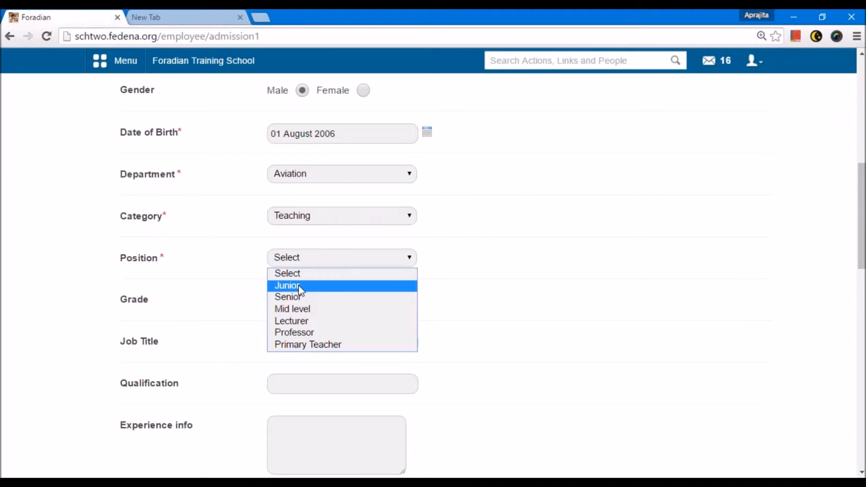
pyautogui.click(320, 321)
# Set the employee's grade to Grade 2 and save the first admission step.
pyautogui.scroll(-2, 317, 326)
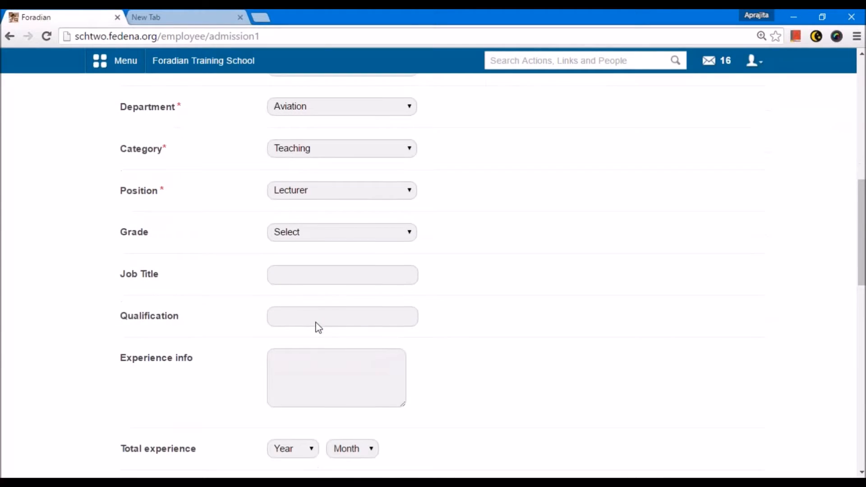
pyautogui.click(302, 215)
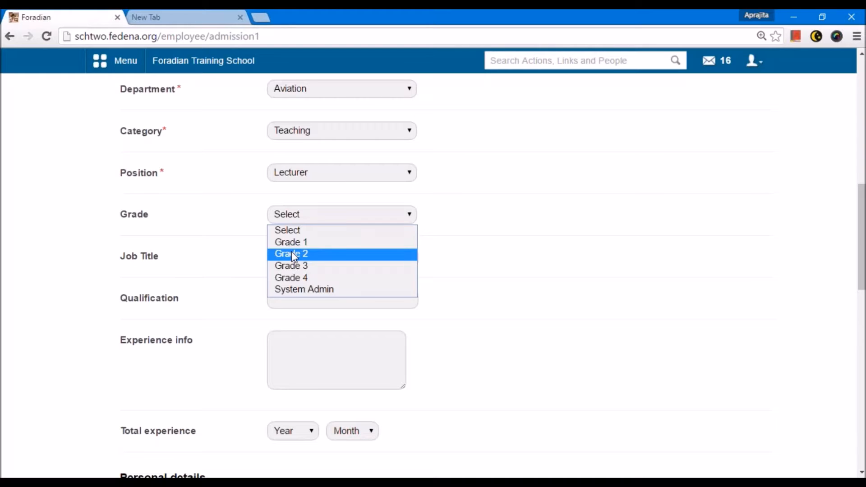
pyautogui.click(294, 258)
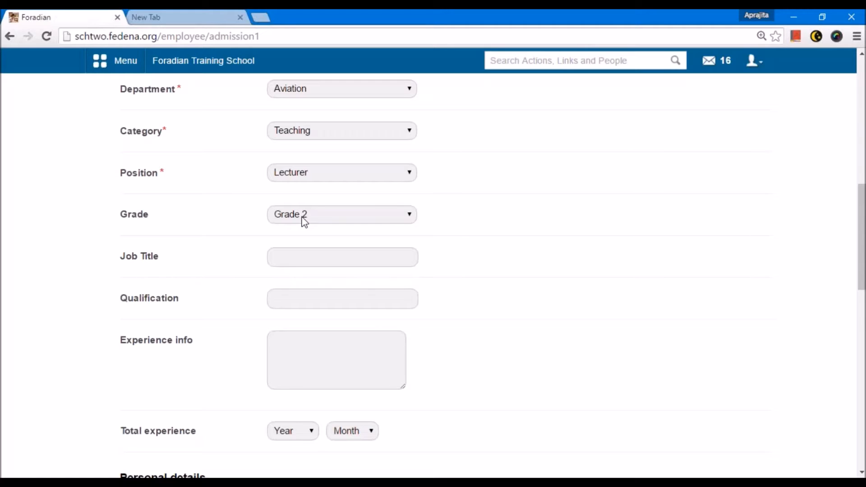
pyautogui.scroll(-4, 259, 145)
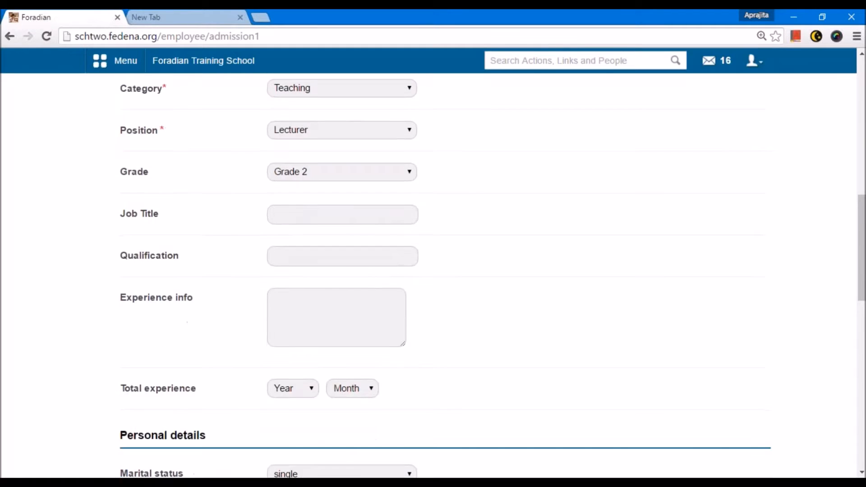
pyautogui.scroll(-5, 271, 183)
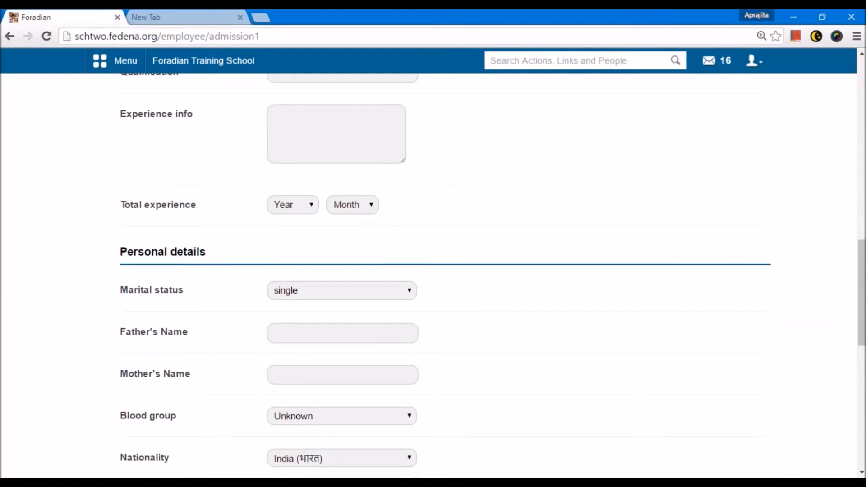
pyautogui.scroll(-5, 434, 275)
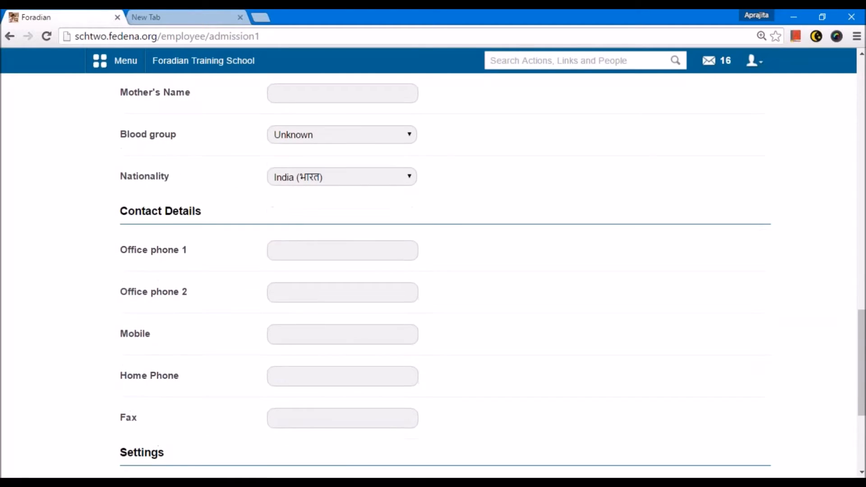
pyautogui.scroll(-2, 433, 275)
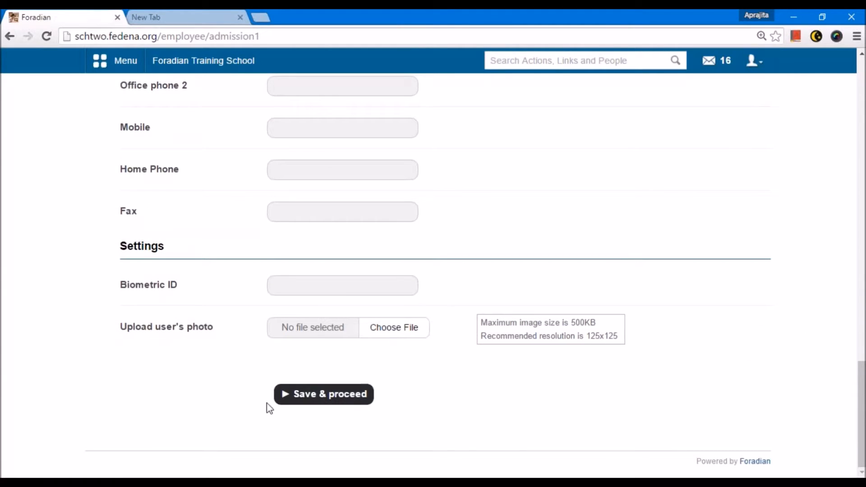
pyautogui.click(304, 402)
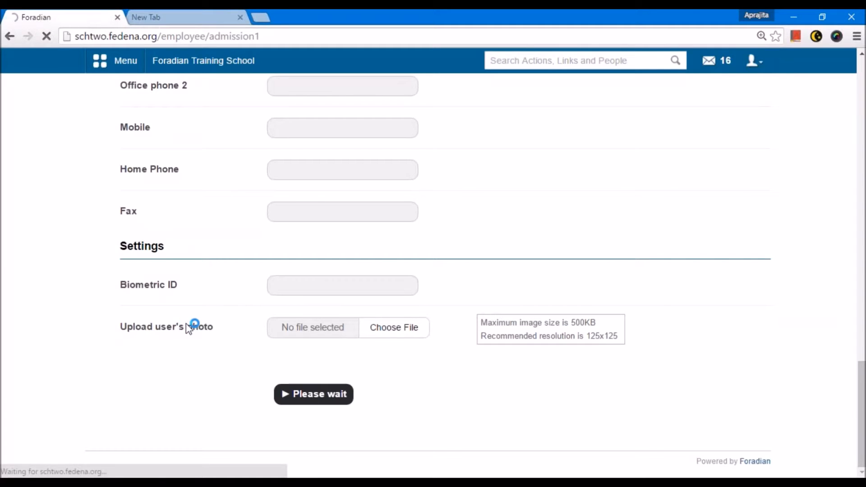
# Save the address step without entering any home or office address.
pyautogui.scroll(-1, 204, 303)
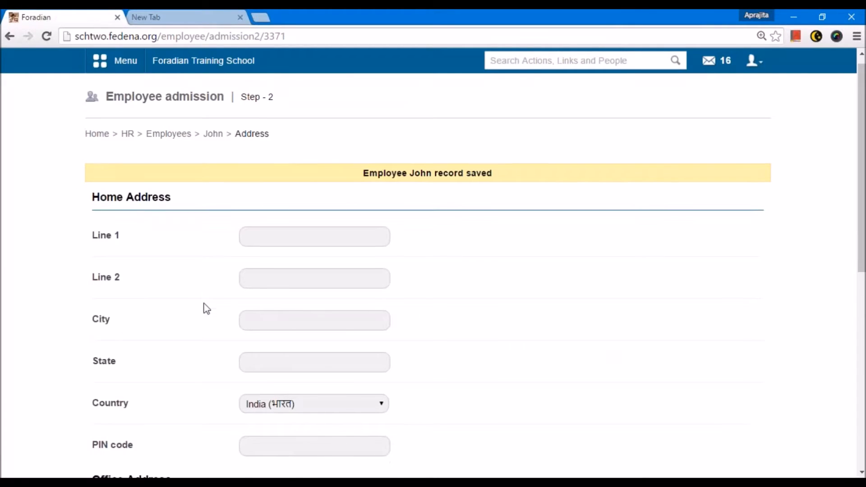
pyautogui.scroll(-9, 206, 309)
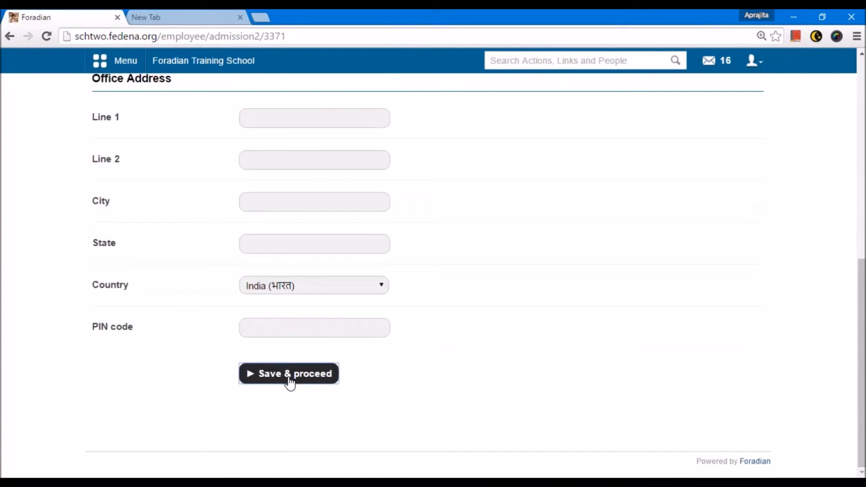
pyautogui.click(290, 383)
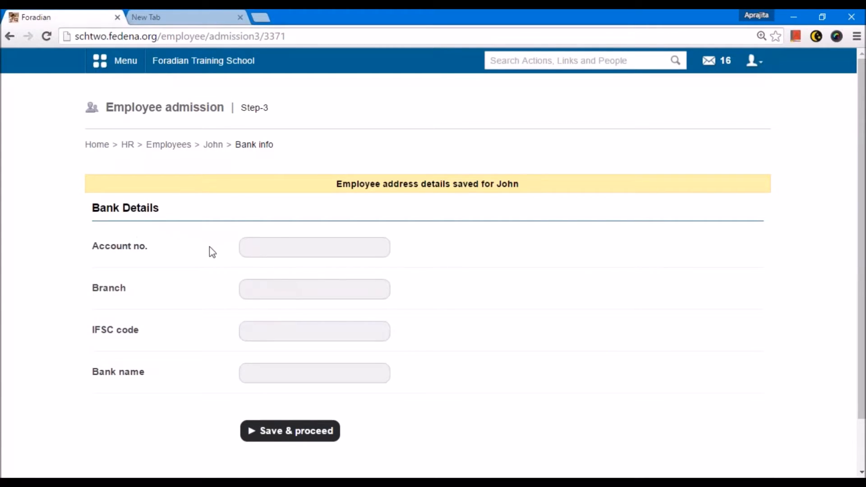
# Enter the employee's bank account number and branch 909090, then save the bank details.
pyautogui.moveTo(93, 208); pyautogui.dragTo(164, 200)
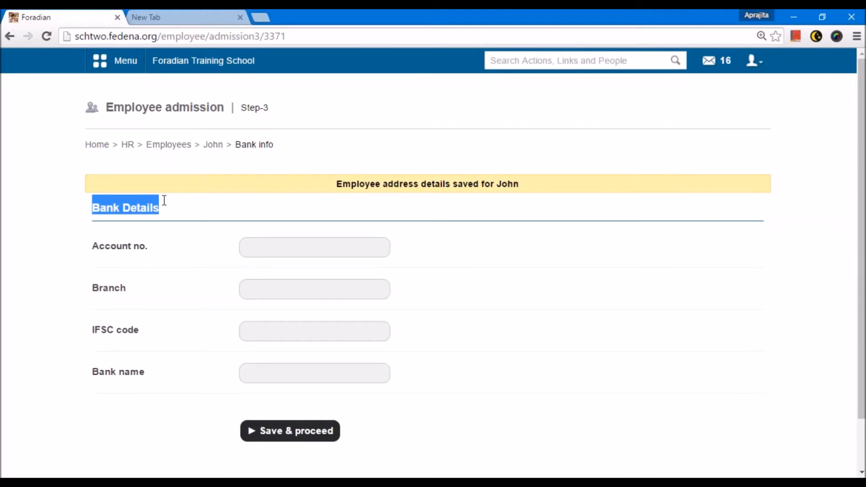
pyautogui.click(167, 217)
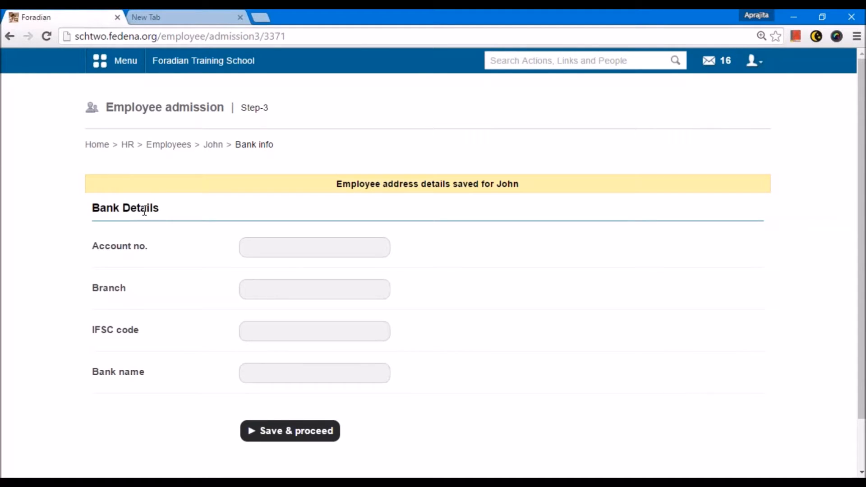
pyautogui.click(291, 252)
pyautogui.write('9000909')
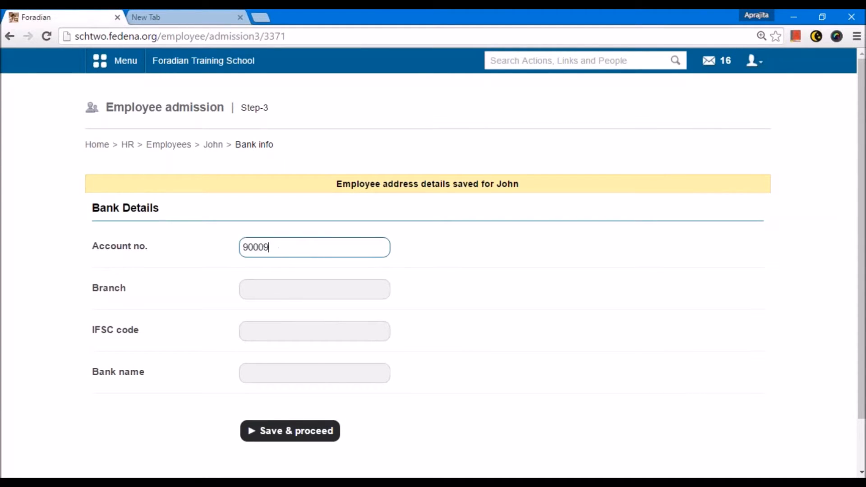
pyautogui.press('Tab')
pyautogui.write('909090')
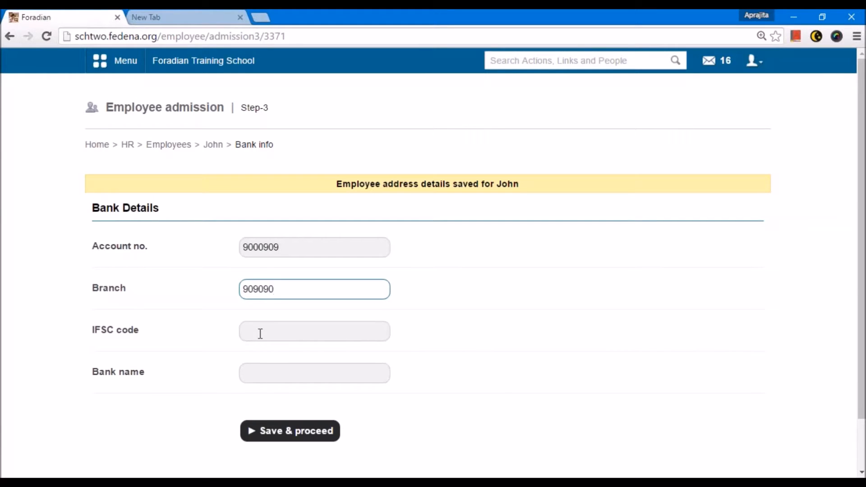
pyautogui.click(252, 436)
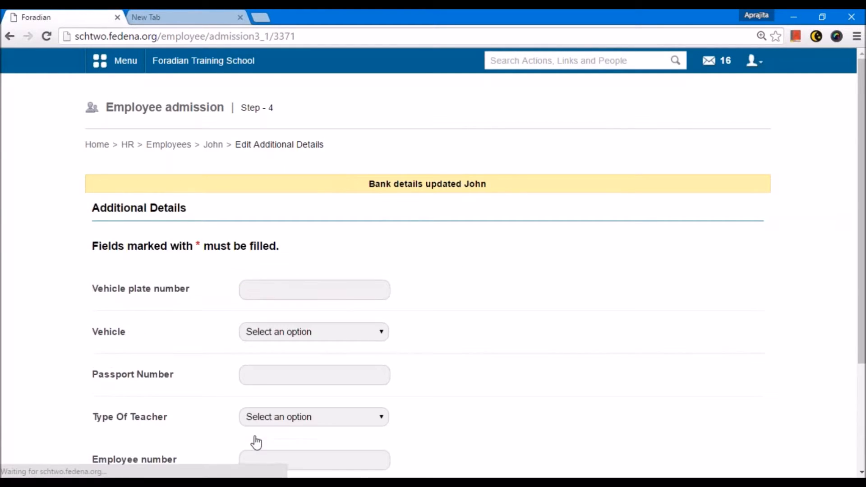
# Save the additional details step without filling in any fields.
pyautogui.click(273, 288)
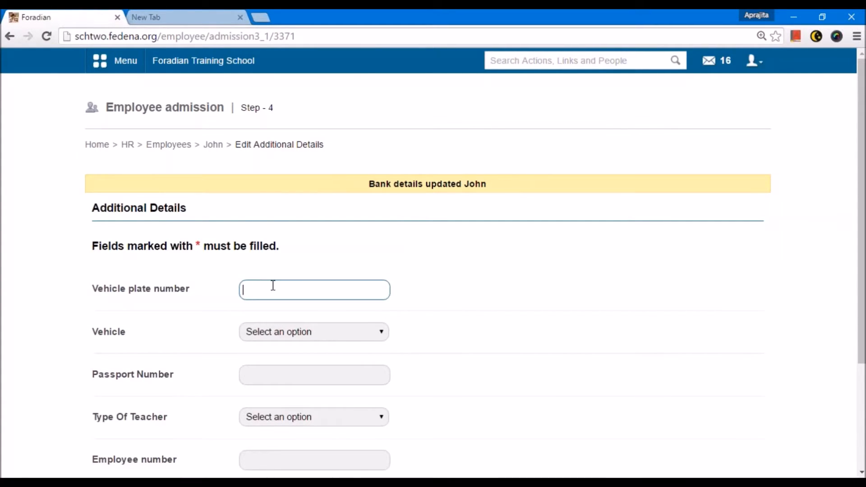
pyautogui.scroll(-2, 114, 261)
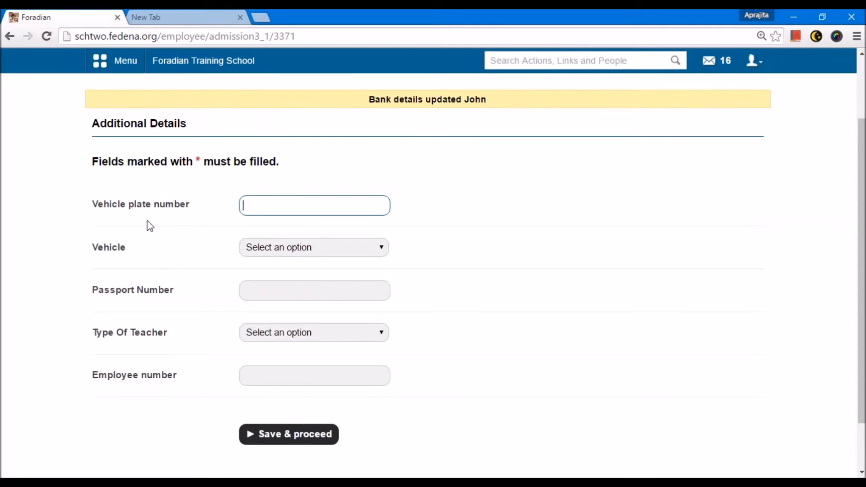
pyautogui.click(290, 434)
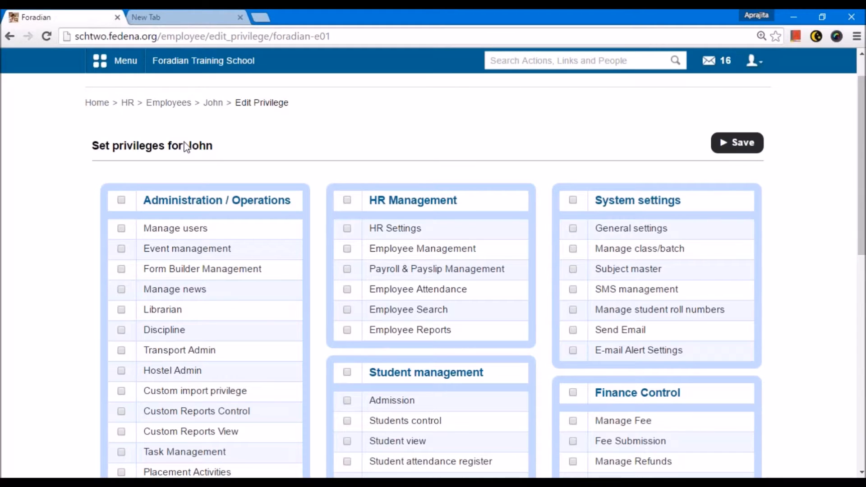
# Review the privilege groups and options available on the employee's privileges page.
pyautogui.scroll(-5, 250, 209)
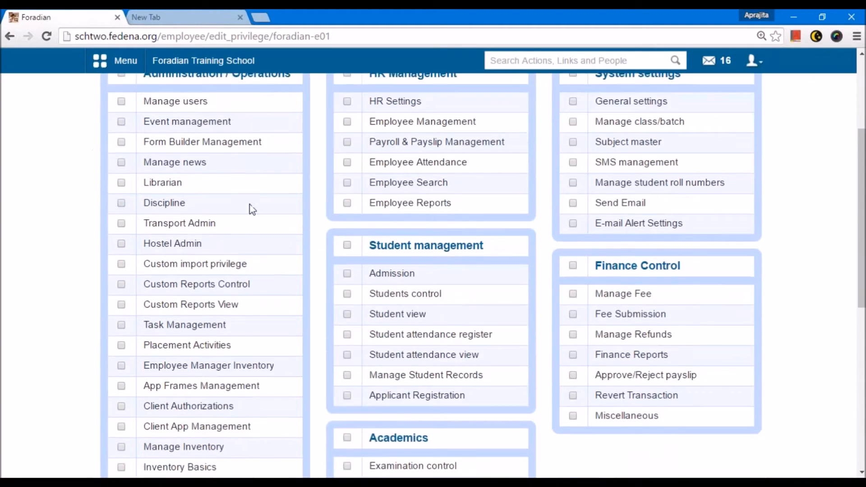
pyautogui.scroll(-5, 253, 210)
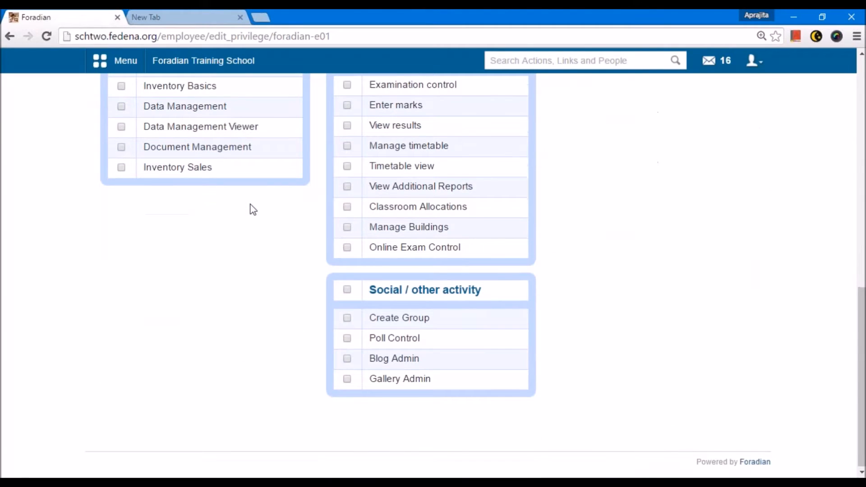
pyautogui.scroll(10, 251, 209)
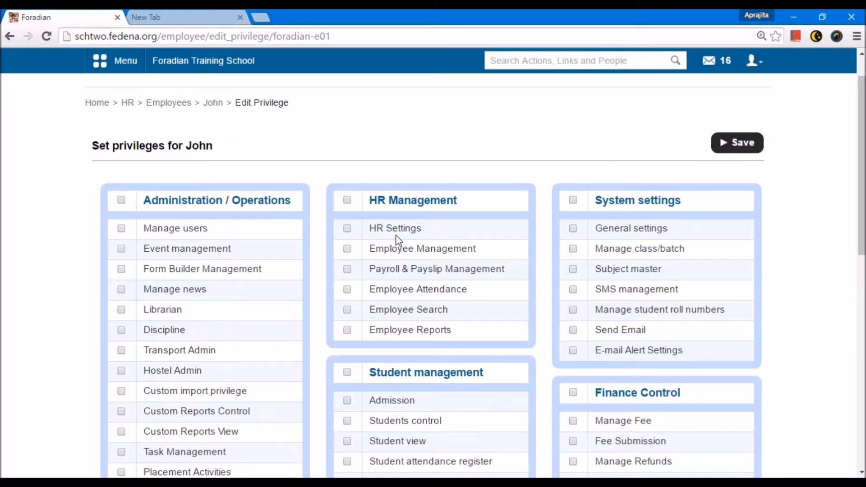
pyautogui.scroll(-2, 394, 228)
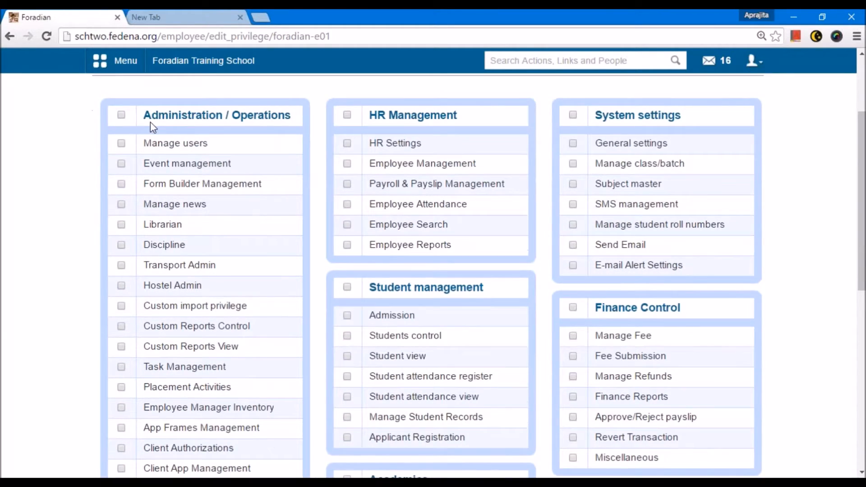
pyautogui.scroll(2, 150, 122)
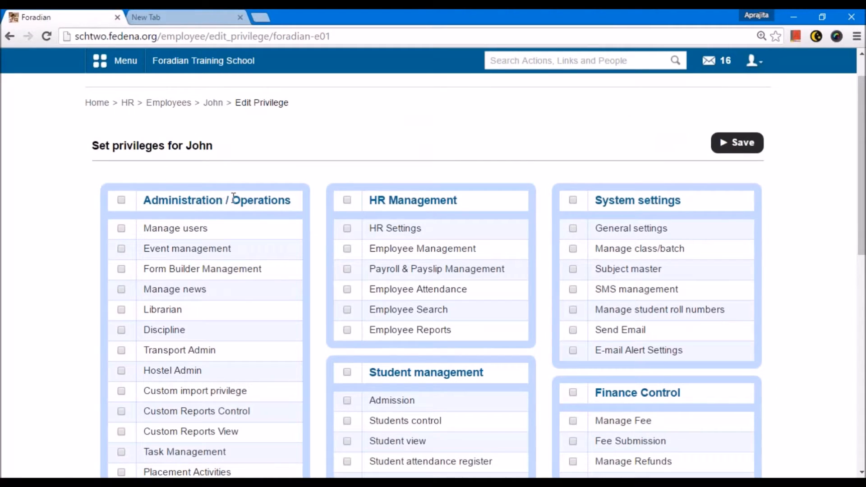
pyautogui.scroll(-3, 454, 197)
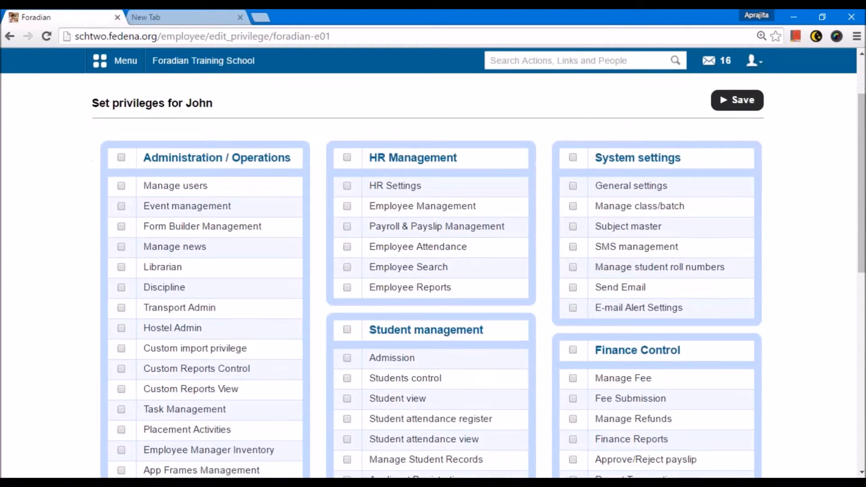
pyautogui.scroll(1, 613, 136)
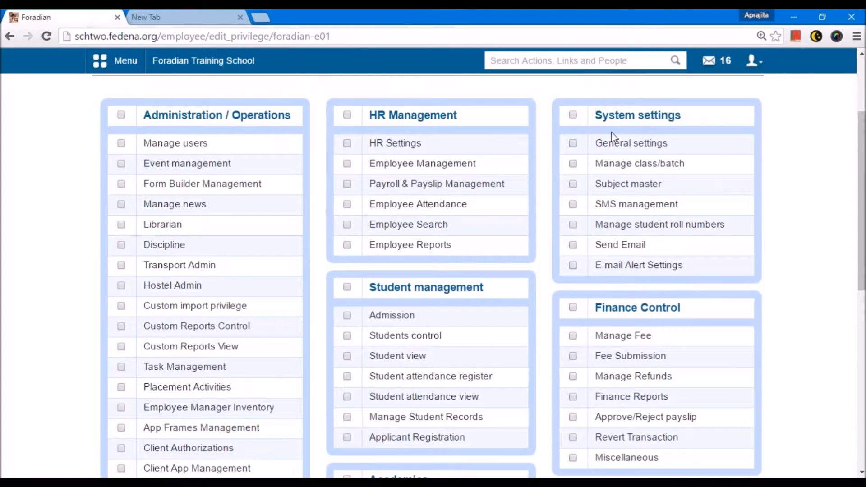
pyautogui.scroll(-3, 700, 155)
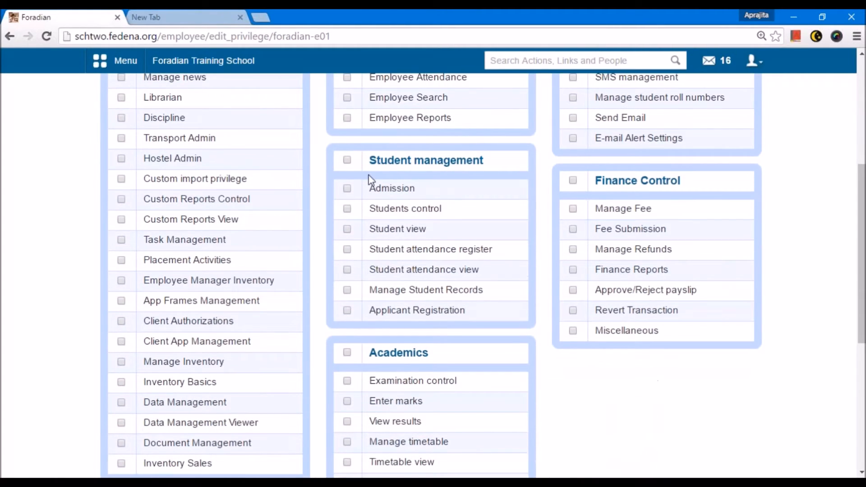
pyautogui.scroll(-2, 486, 168)
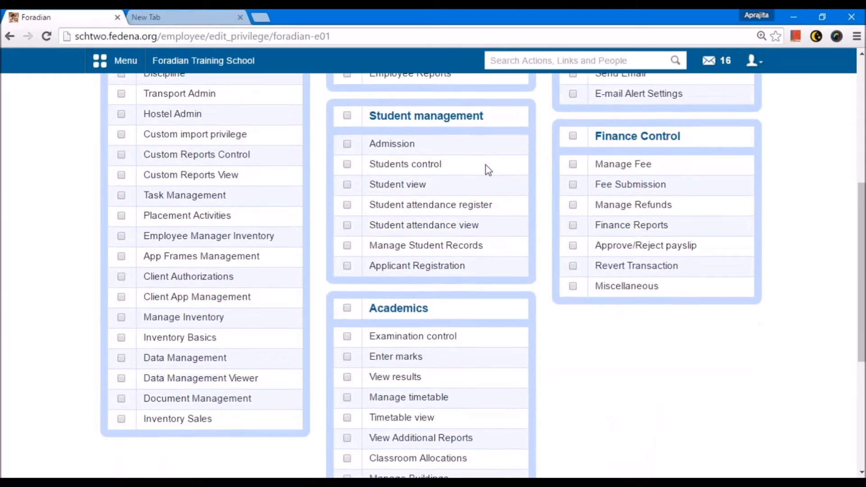
pyautogui.scroll(-3, 660, 103)
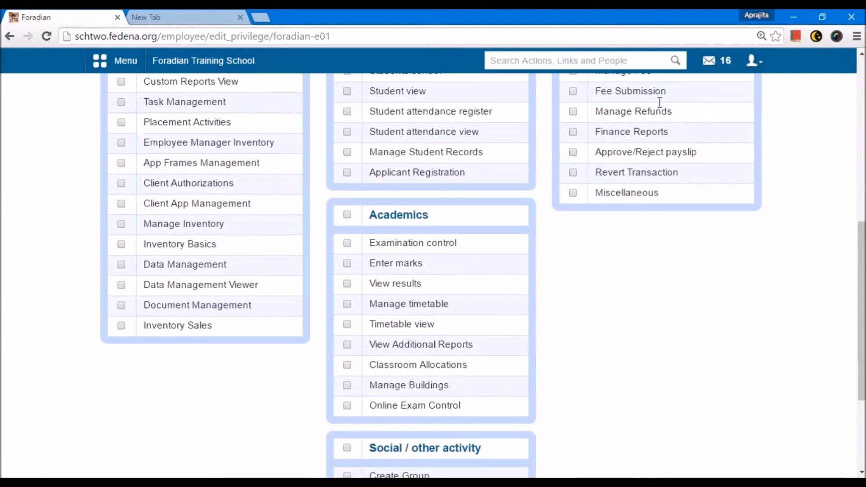
pyautogui.scroll(-2, 406, 136)
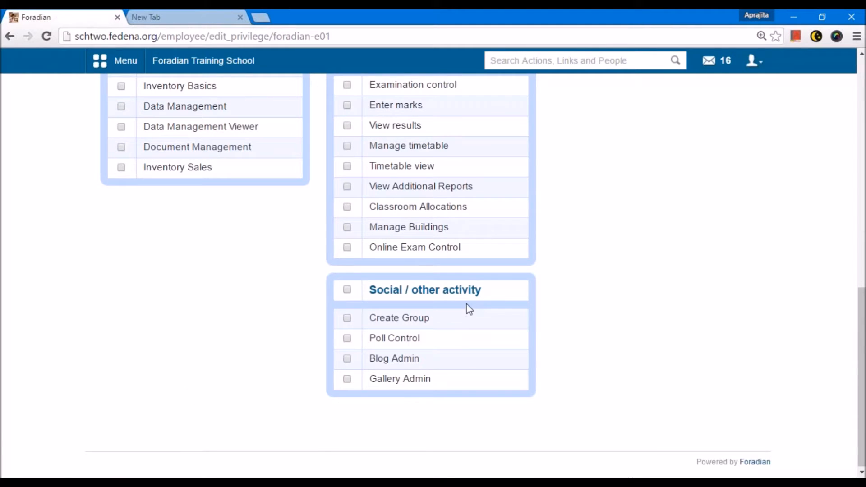
pyautogui.scroll(10, 467, 308)
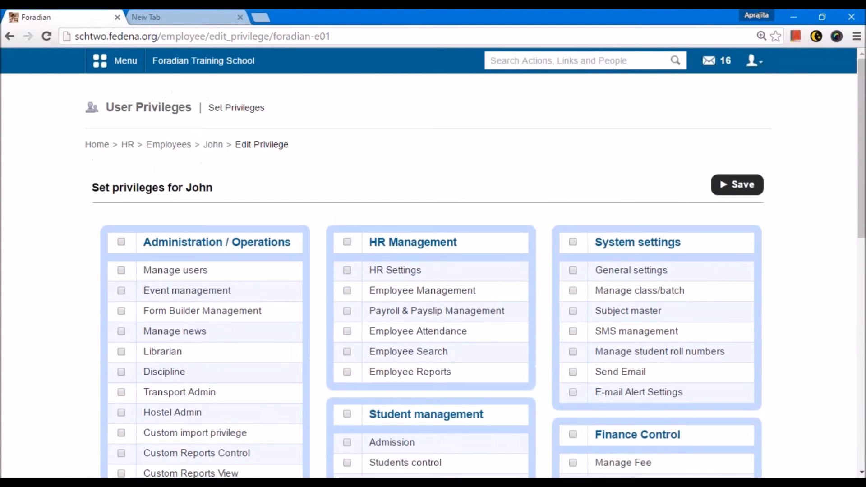
pyautogui.moveTo(186, 192); pyautogui.dragTo(212, 193)
pyautogui.scroll(-1, 229, 199)
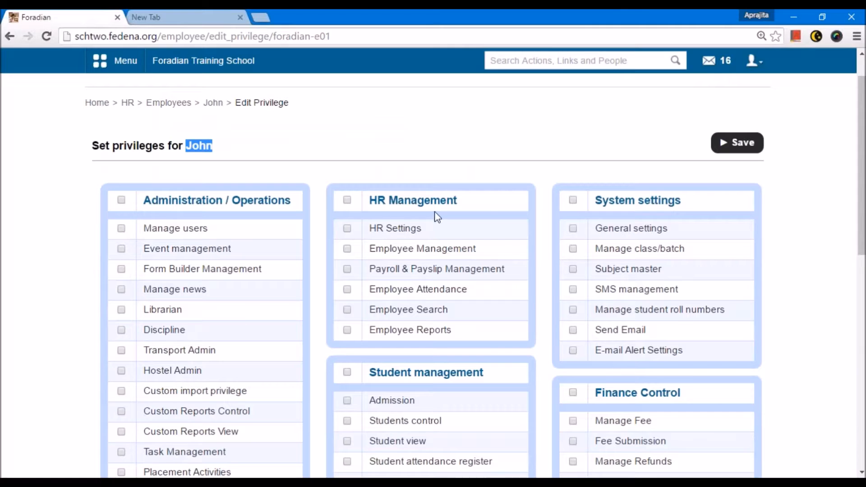
pyautogui.scroll(-2, 641, 208)
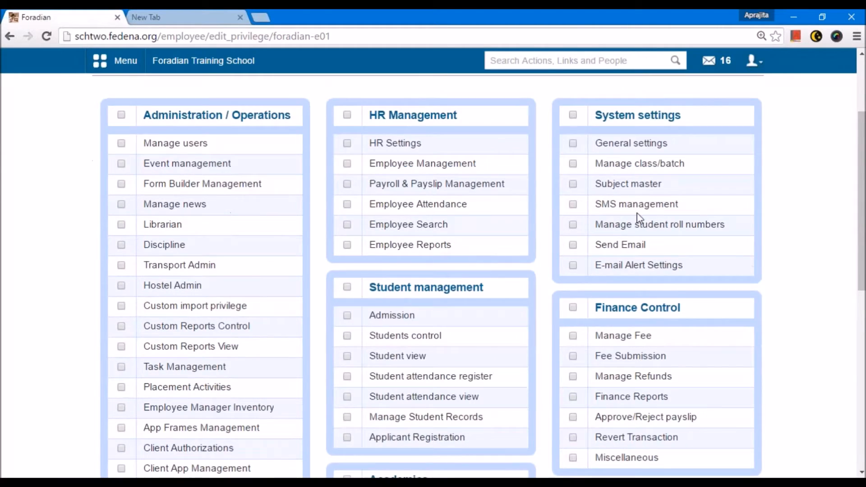
pyautogui.scroll(2, 428, 221)
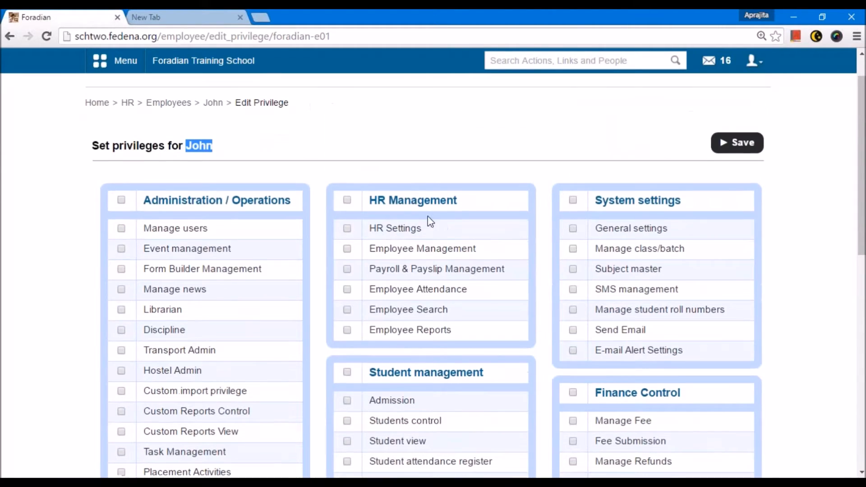
# Grant the employee the Manage class/batch privilege under System settings.
pyautogui.doubleClick(201, 151)
pyautogui.click(333, 155)
pyautogui.click(573, 249)
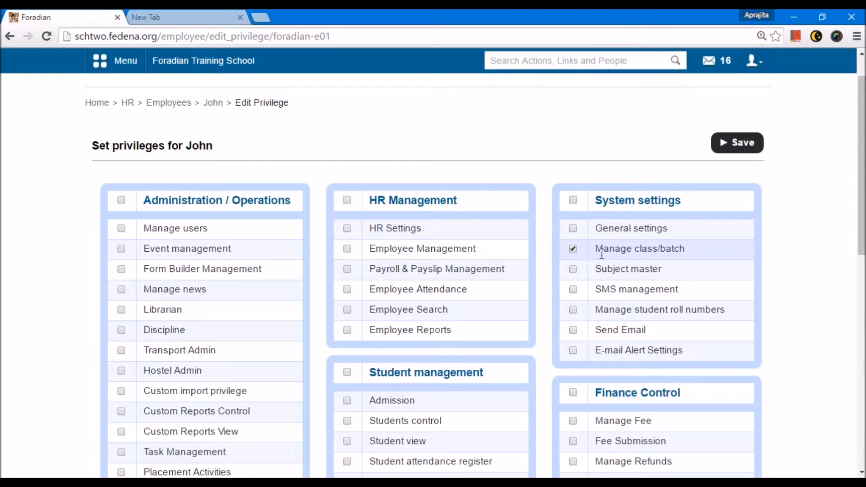
# Grant the employee the Admission privilege under Student management.
pyautogui.moveTo(596, 253); pyautogui.dragTo(677, 256)
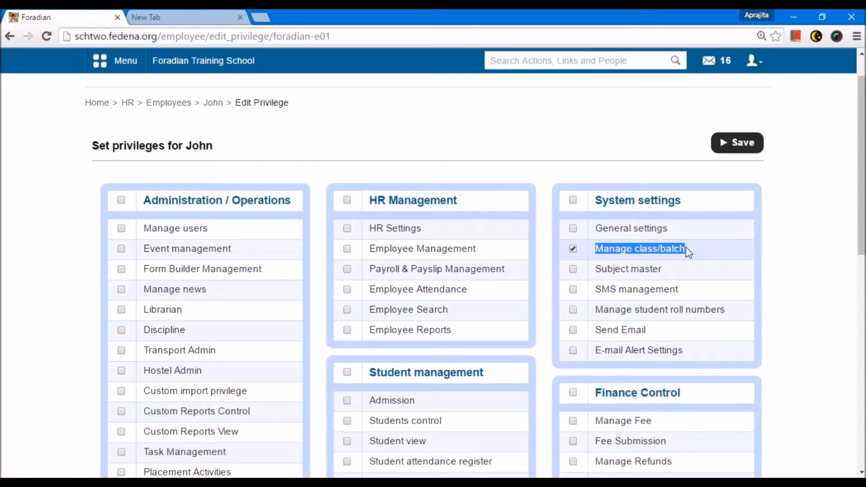
pyautogui.scroll(-2, 685, 250)
pyautogui.scroll(2, 683, 250)
pyautogui.moveTo(187, 146); pyautogui.dragTo(213, 145)
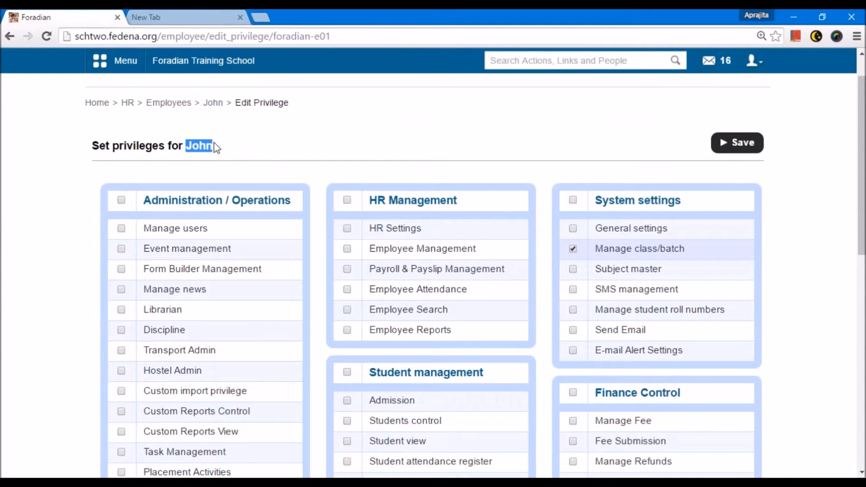
pyautogui.scroll(-3, 319, 223)
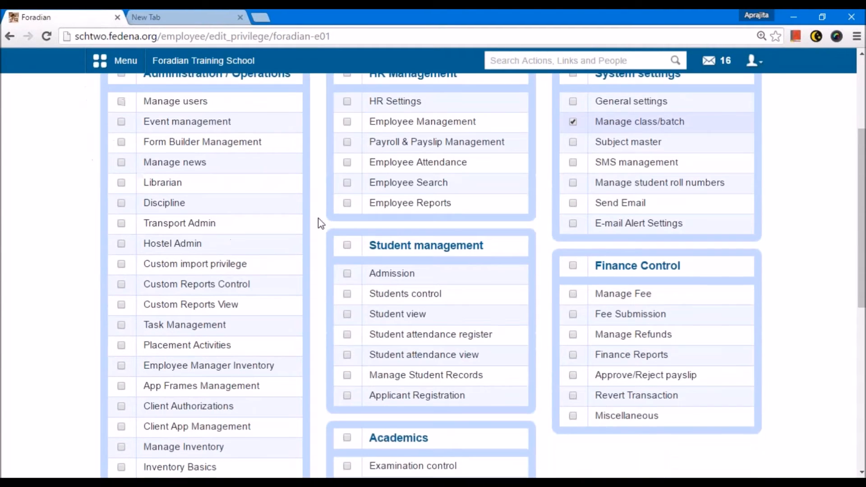
pyautogui.click(348, 274)
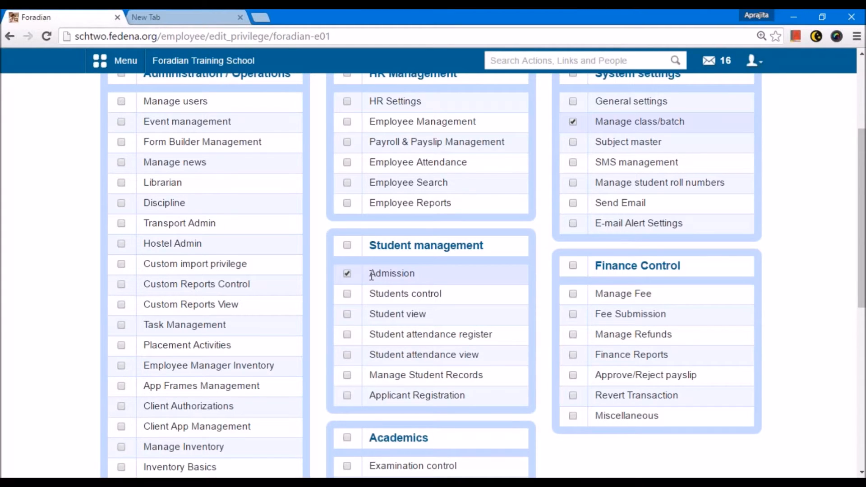
# Remove the Manage class/batch privilege and save the employee's privileges.
pyautogui.scroll(2, 371, 281)
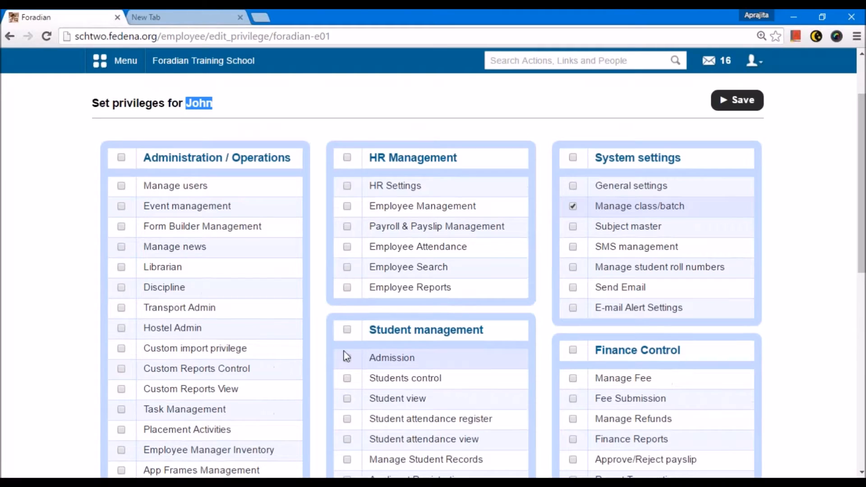
pyautogui.scroll(-3, 383, 356)
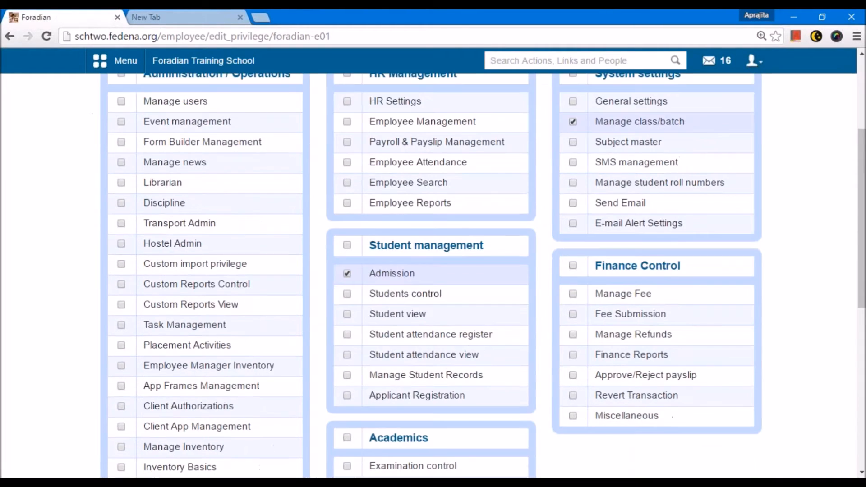
pyautogui.scroll(5, 368, 356)
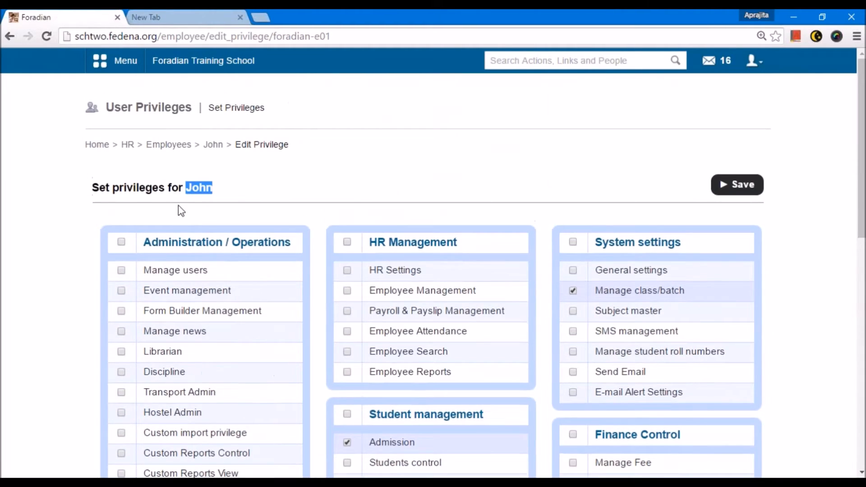
pyautogui.scroll(-1, 367, 357)
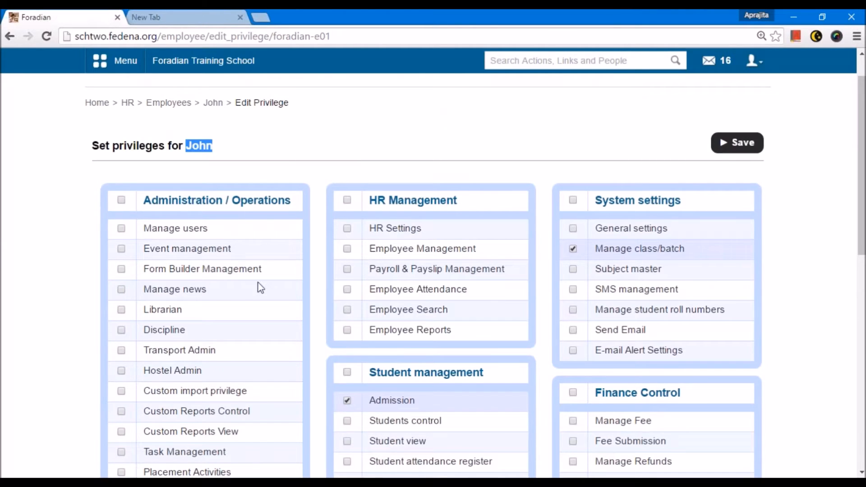
pyautogui.scroll(1, 207, 349)
pyautogui.scroll(-2, 565, 331)
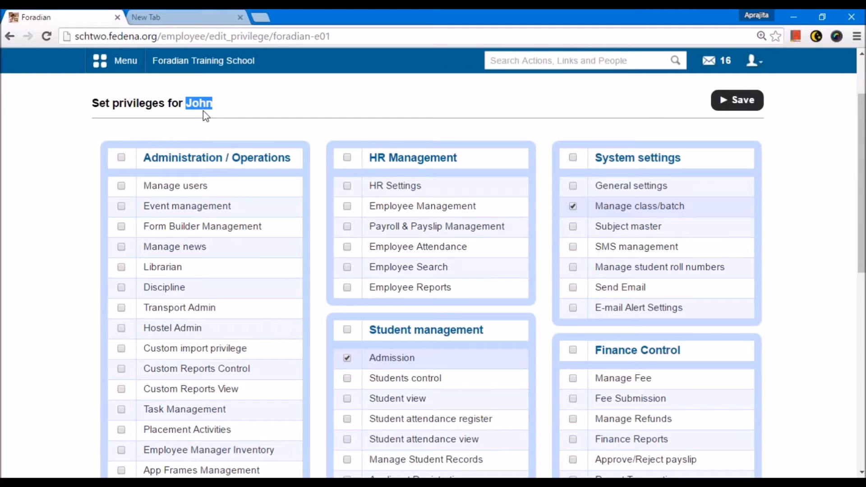
pyautogui.click(574, 206)
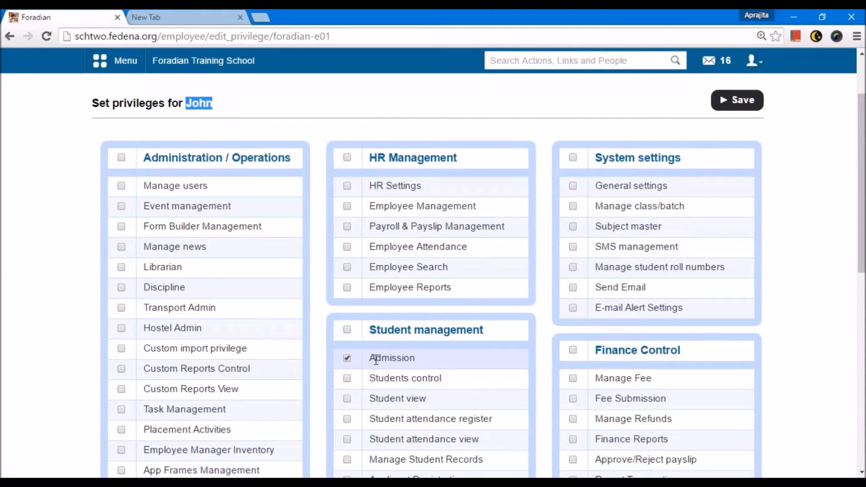
pyautogui.scroll(2, 279, 204)
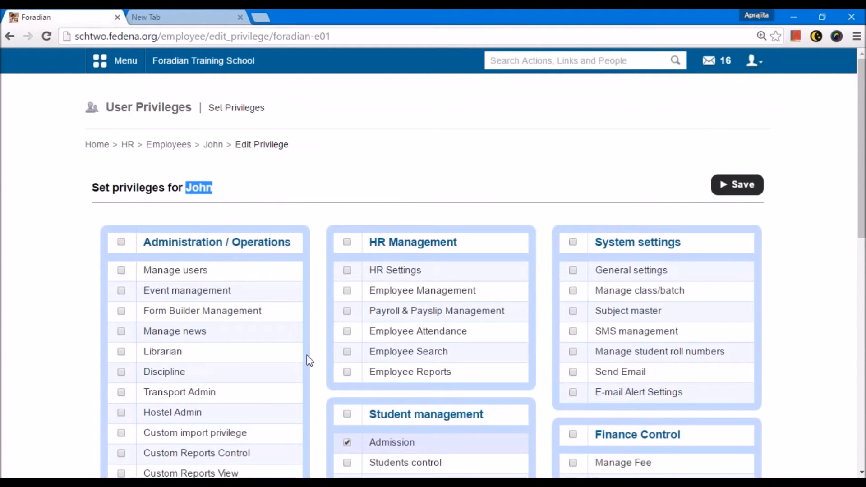
pyautogui.scroll(-2, 306, 360)
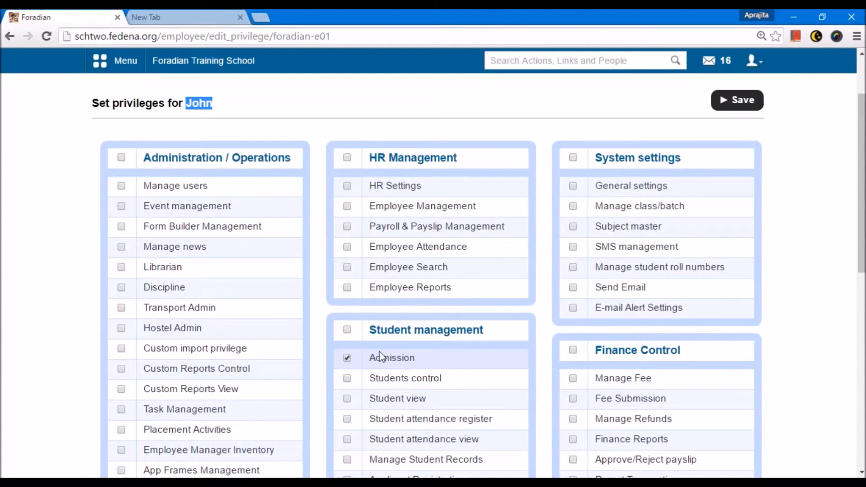
pyautogui.scroll(3, 193, 199)
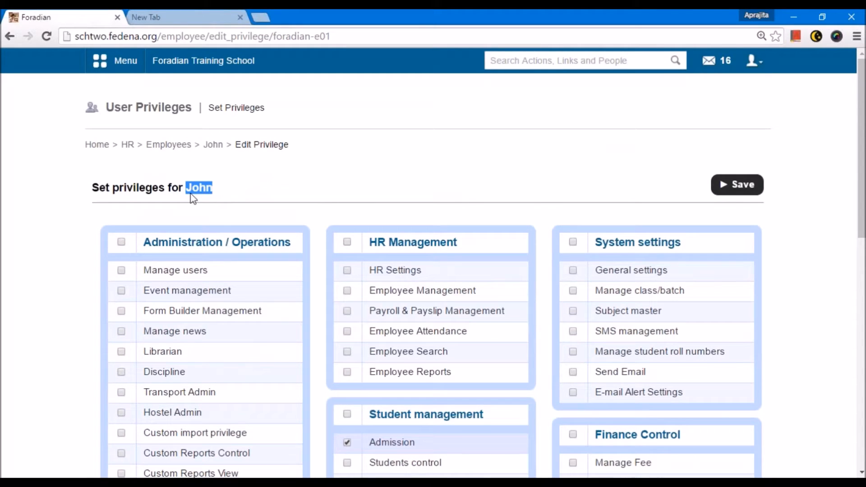
pyautogui.click(739, 190)
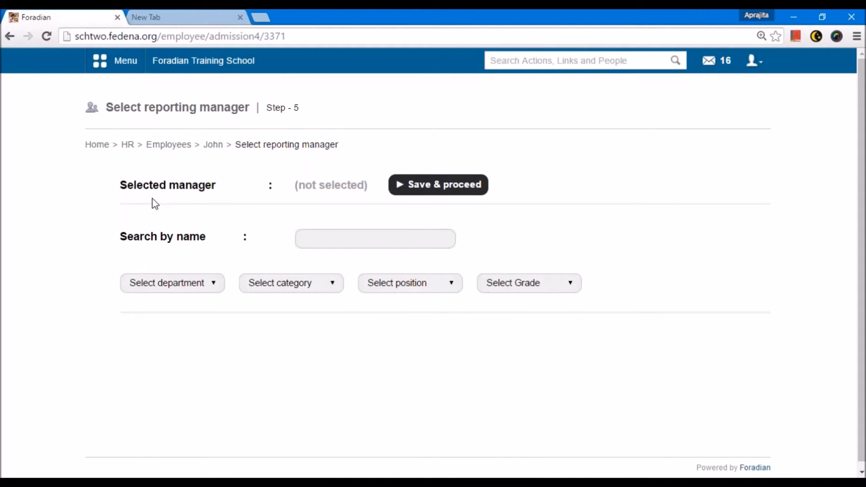
# Search for the reporting manager by employee ID, select the matching employee, and save and proceed.
pyautogui.click(330, 236)
pyautogui.write('ja')
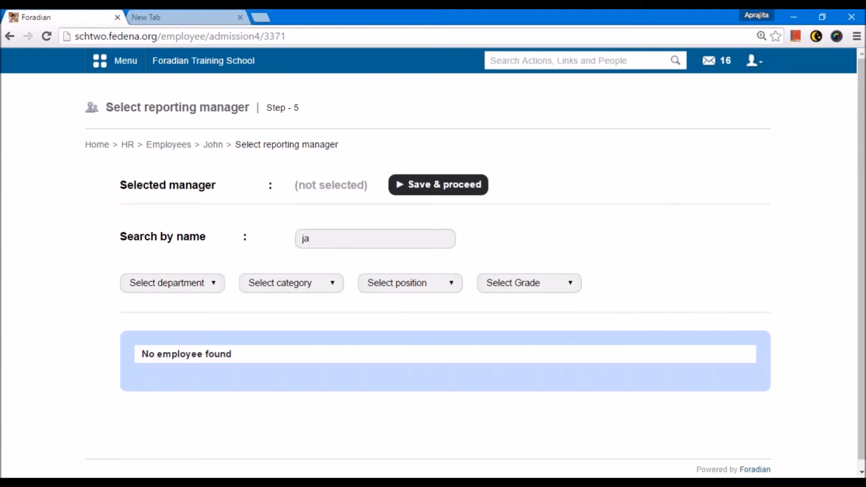
pyautogui.write('ck')
pyautogui.press('BackSpace')
pyautogui.press('BackSpace')
pyautogui.press('BackSpace')
pyautogui.press('BackSpace')
pyautogui.write('e23')
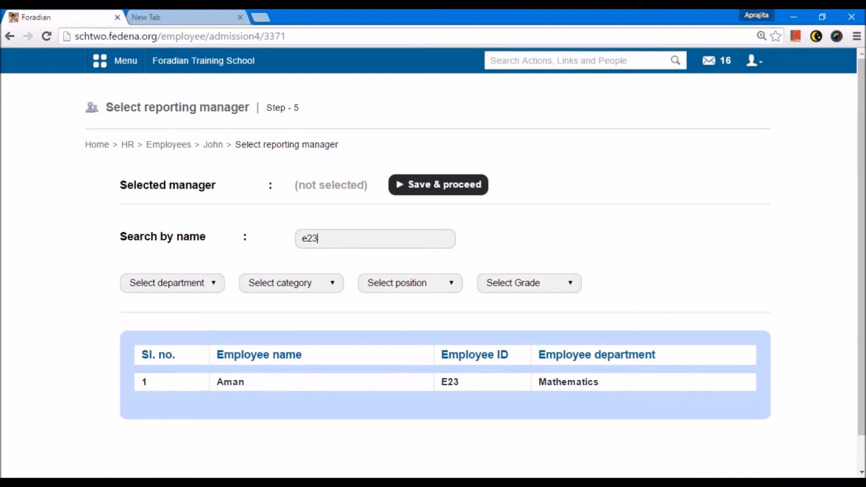
pyautogui.click(222, 385)
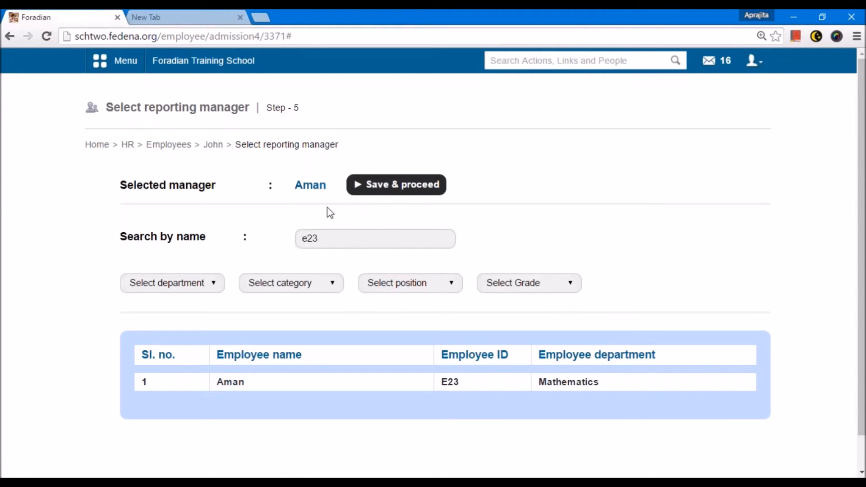
pyautogui.click(351, 185)
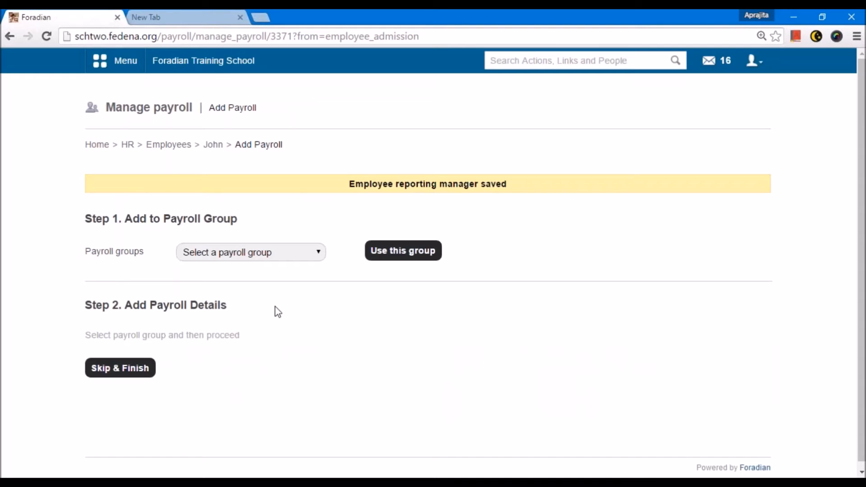
# Assign the employee to the Monthly payroll group.
pyautogui.click(251, 255)
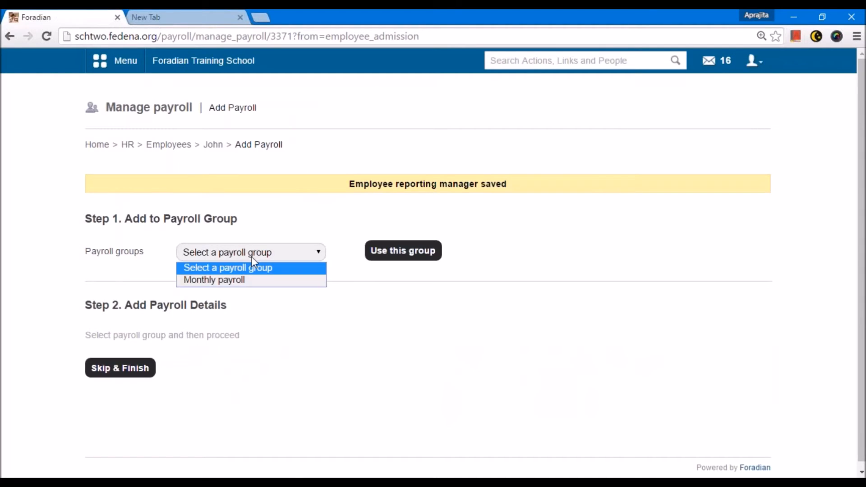
pyautogui.click(254, 282)
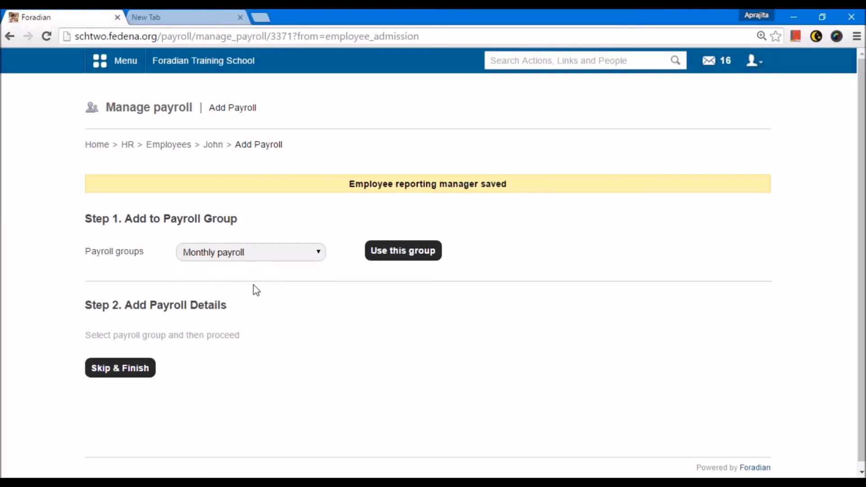
pyautogui.click(384, 258)
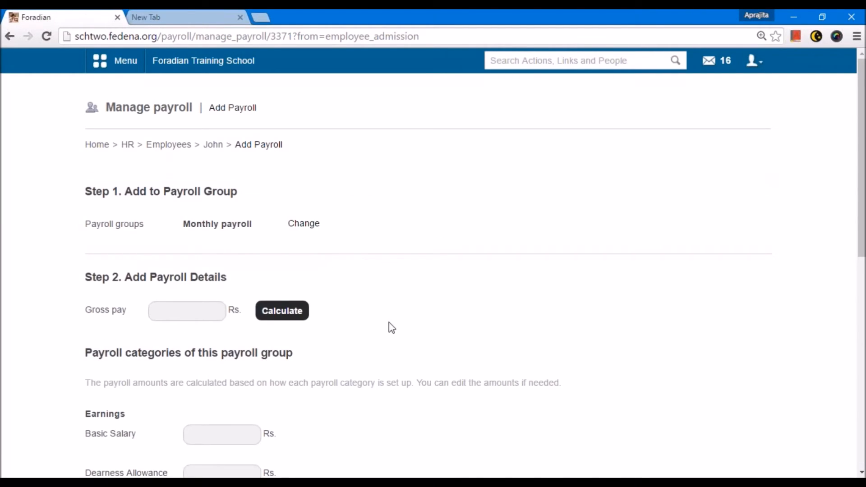
# Enter a gross pay of 8900 Rs and calculate the payroll breakdown.
pyautogui.click(165, 307)
pyautogui.write('8900')
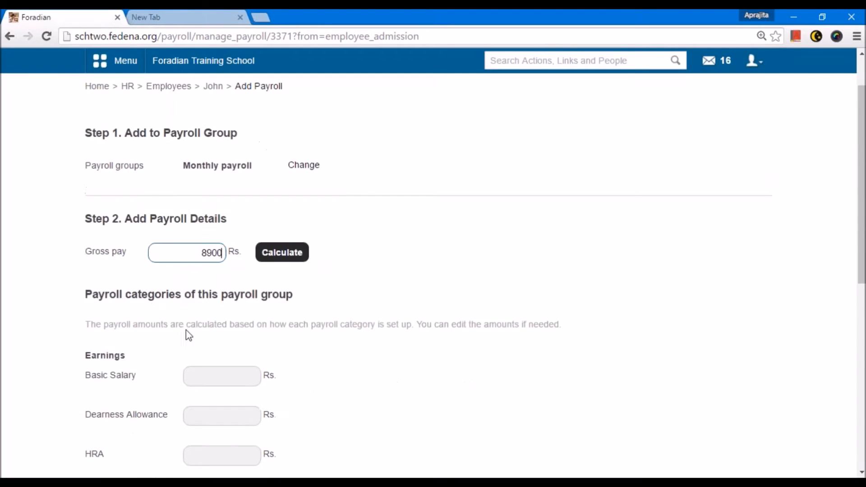
pyautogui.scroll(-3, 216, 310)
pyautogui.click(217, 310)
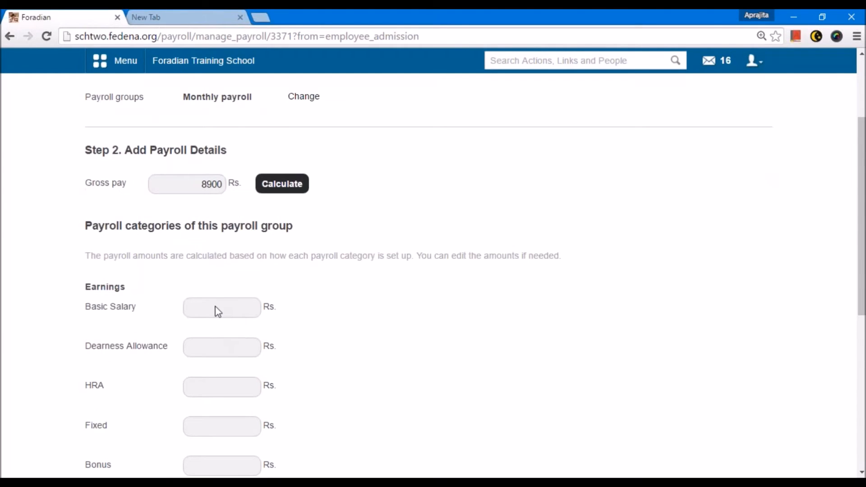
pyautogui.click(290, 184)
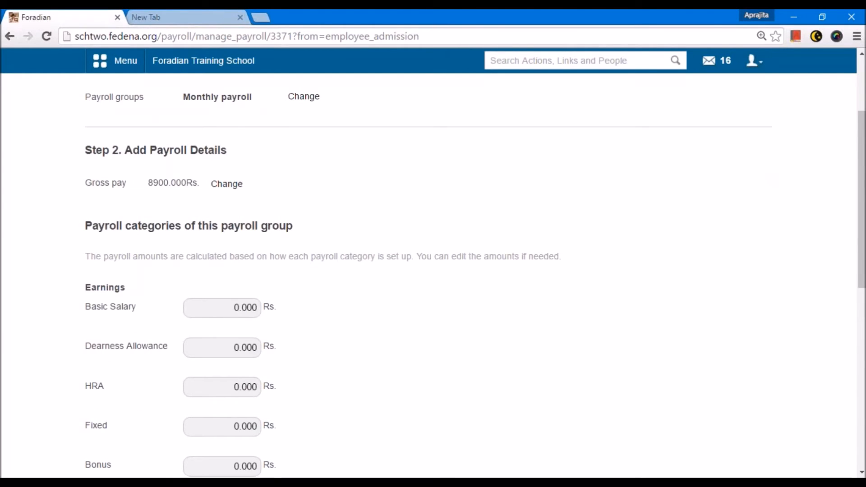
# Set the earnings: Basic Salary 6700, Dearness Allowance 5000, HRA 5000, Fixed 40 and Bonus 90.
pyautogui.click(218, 306)
pyautogui.write('67')
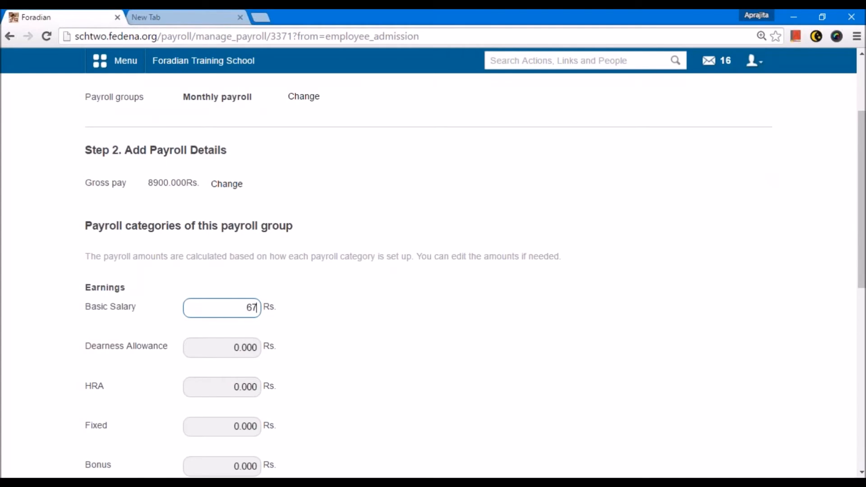
pyautogui.write('00')
pyautogui.scroll(-1, 250, 311)
pyautogui.click(255, 306)
pyautogui.write('5')
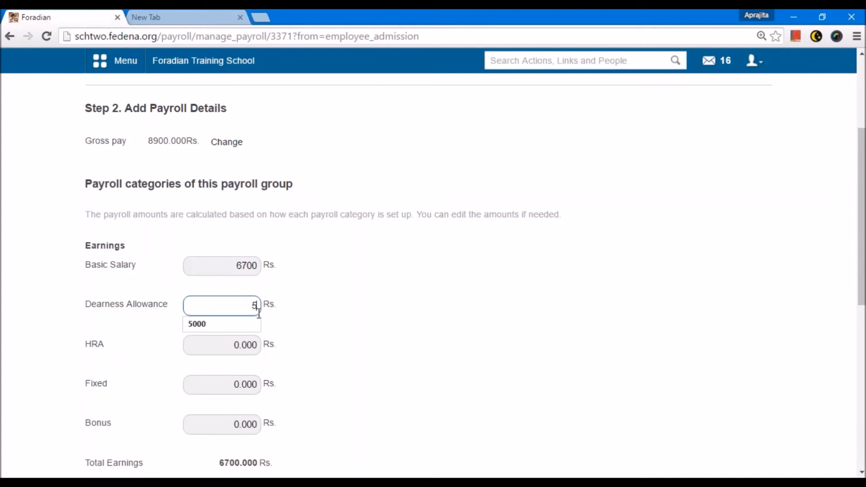
pyautogui.write('000')
pyautogui.click(263, 346)
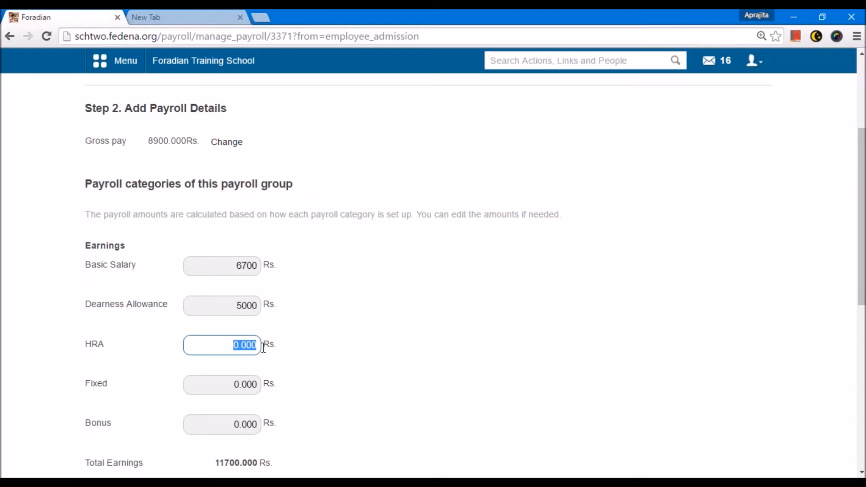
pyautogui.write('5000')
pyautogui.click(277, 385)
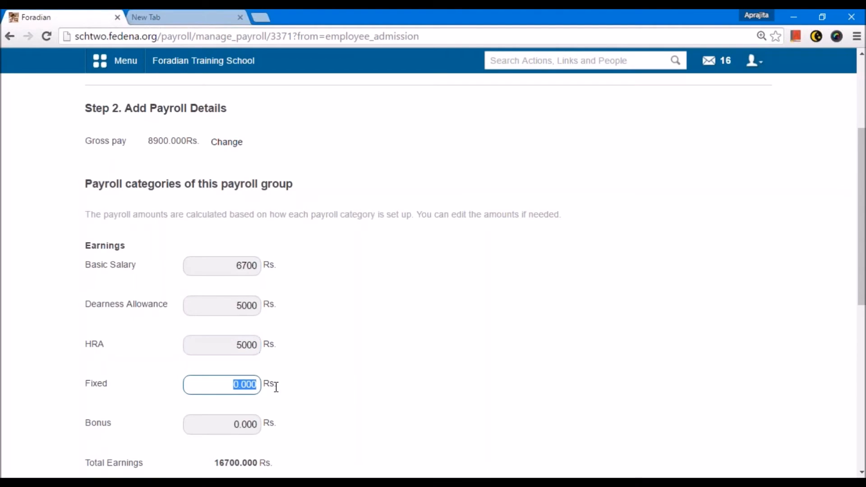
pyautogui.write('40')
pyautogui.scroll(-2, 271, 361)
pyautogui.click(259, 341)
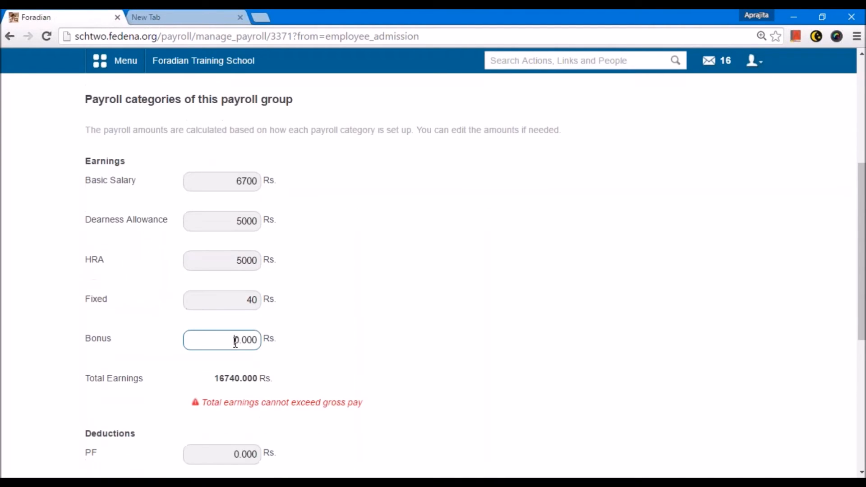
pyautogui.write('90')
pyautogui.scroll(-3, 252, 338)
# Set the deductions PF 89, Professional Tax 90, Tax Applicable 7 and Medical Insurance 78, then assign the payroll.
pyautogui.click(258, 327)
pyautogui.write('89')
pyautogui.scroll(-3, 274, 329)
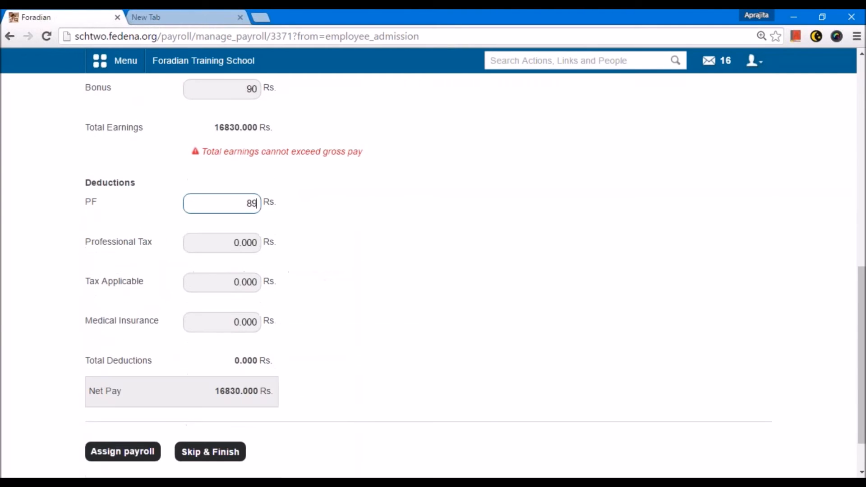
pyautogui.click(235, 238)
pyautogui.write('09')
pyautogui.press('BackSpace')
pyautogui.press('BackSpace')
pyautogui.write('90')
pyautogui.click(235, 279)
pyautogui.write('7')
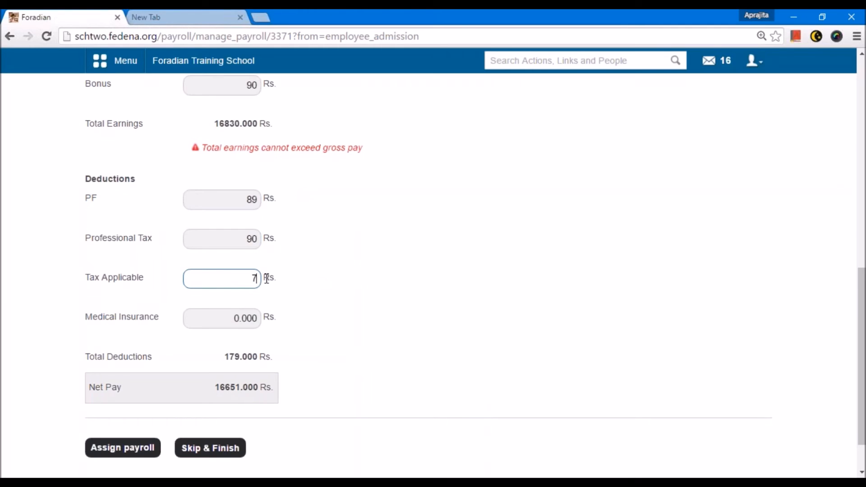
pyautogui.click(233, 317)
pyautogui.write('78')
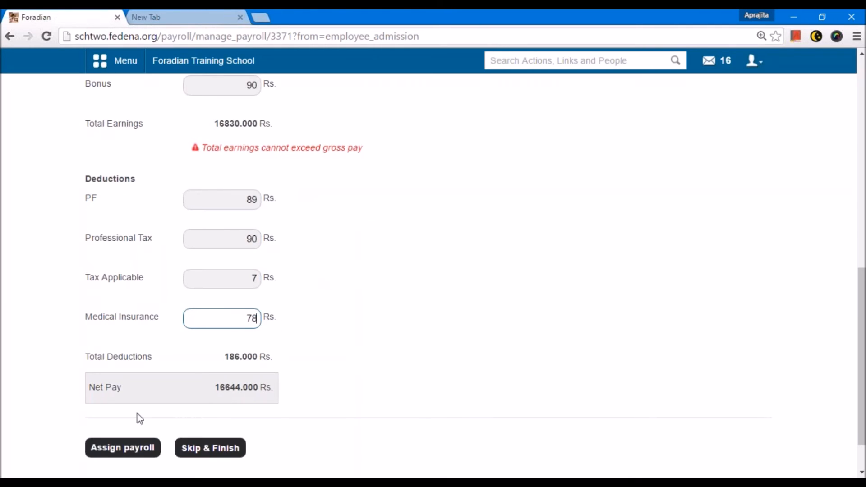
pyautogui.click(128, 451)
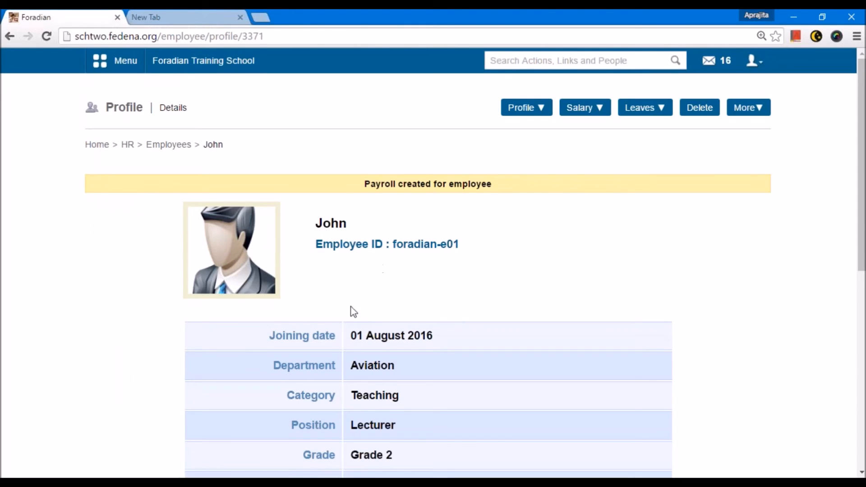
# Review the new employee's profile details.
pyautogui.moveTo(393, 245); pyautogui.dragTo(465, 236)
pyautogui.hotkey('ctrl', 'c')
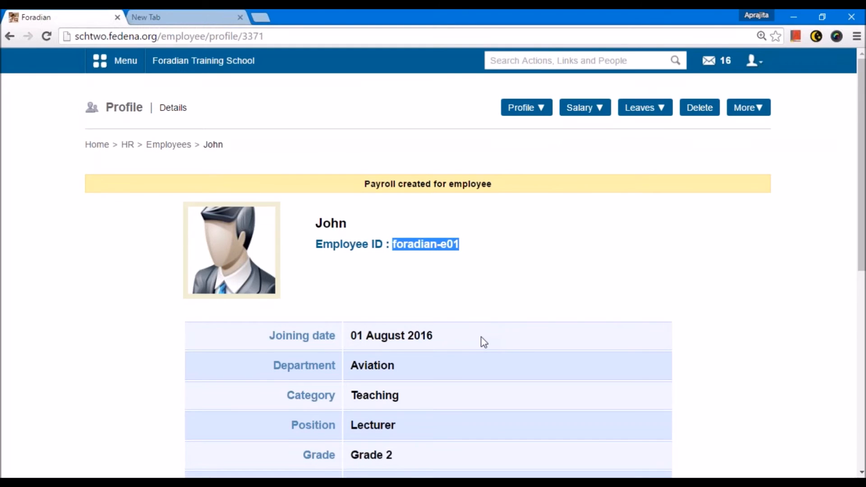
pyautogui.scroll(-8, 484, 343)
pyautogui.scroll(3, 481, 338)
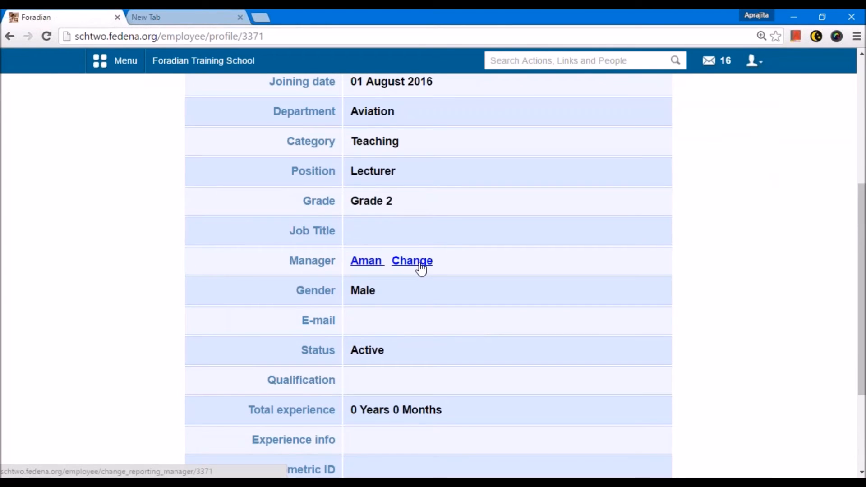
# Log out of the admin account and sign in as the new employee, using the copied employee ID as username and password.
pyautogui.scroll(-2, 412, 269)
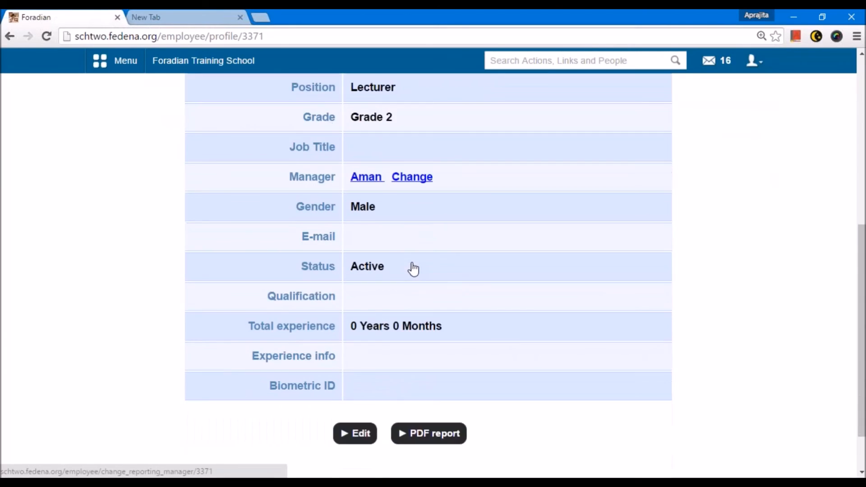
pyautogui.scroll(8, 412, 269)
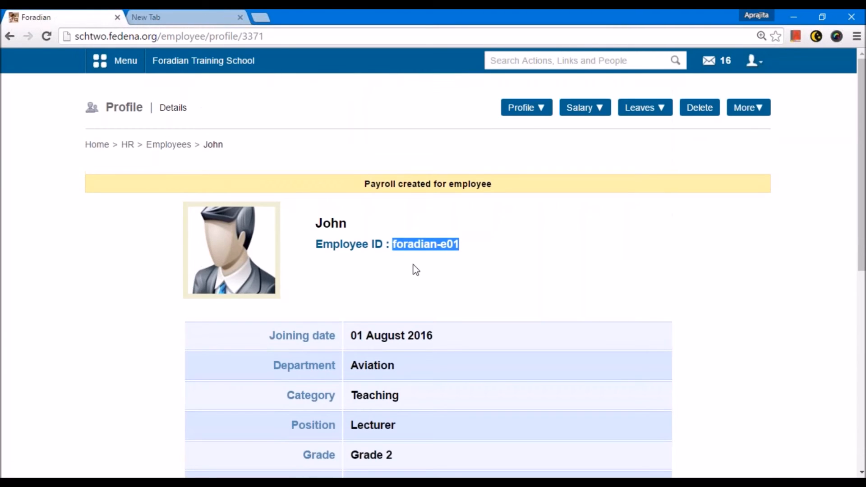
pyautogui.click(753, 61)
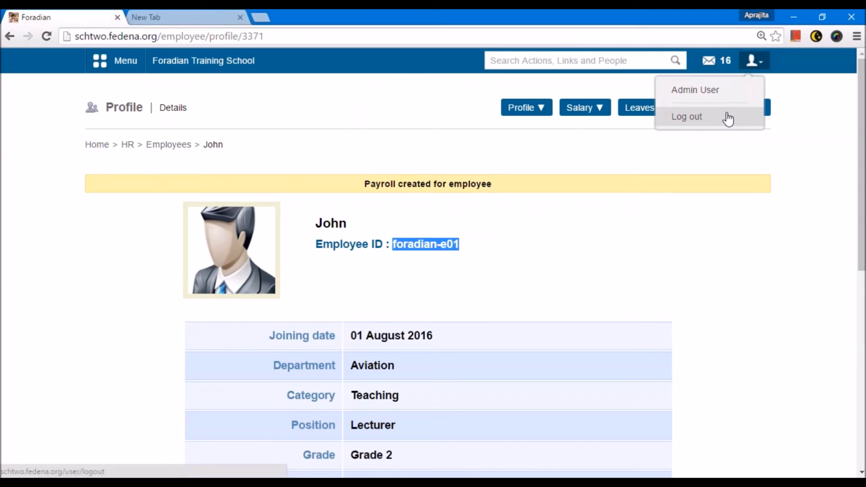
pyautogui.click(729, 118)
pyautogui.hotkey('ctrl', 'v')
pyautogui.press('Tab')
pyautogui.hotkey('ctrl', 'v')
pyautogui.press('Return')
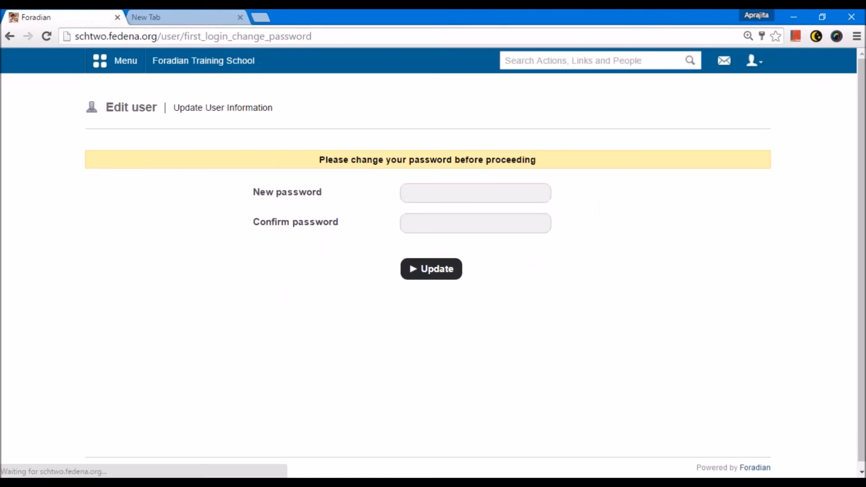
# Set and confirm a new password for the employee's first login.
pyautogui.click(444, 201)
pyautogui.hotkey('ctrl', 'v')
pyautogui.write('•••')
pyautogui.press('Tab')
pyautogui.hotkey('ctrl', 'v')
pyautogui.write('•••')
pyautogui.press('Return')
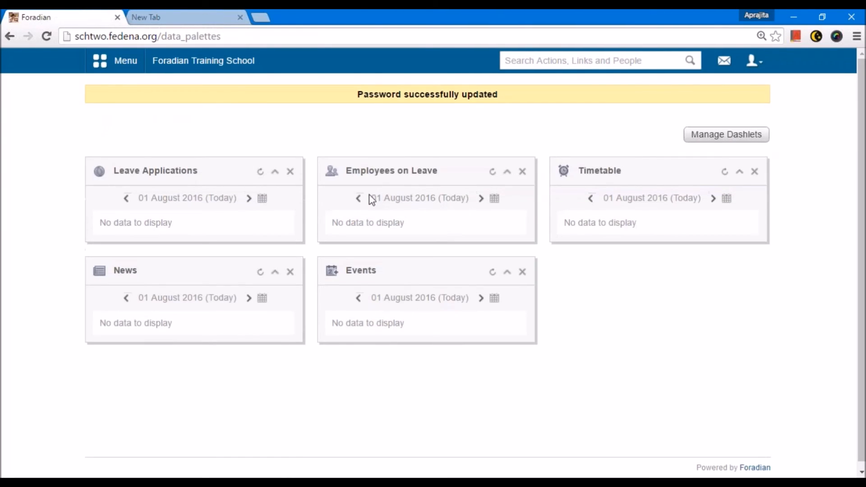
# Browse the employee's menu sections (Quick Links, Academics, Collaboration, Apps) and open Student Admission to check the granted privileges.
pyautogui.click(113, 68)
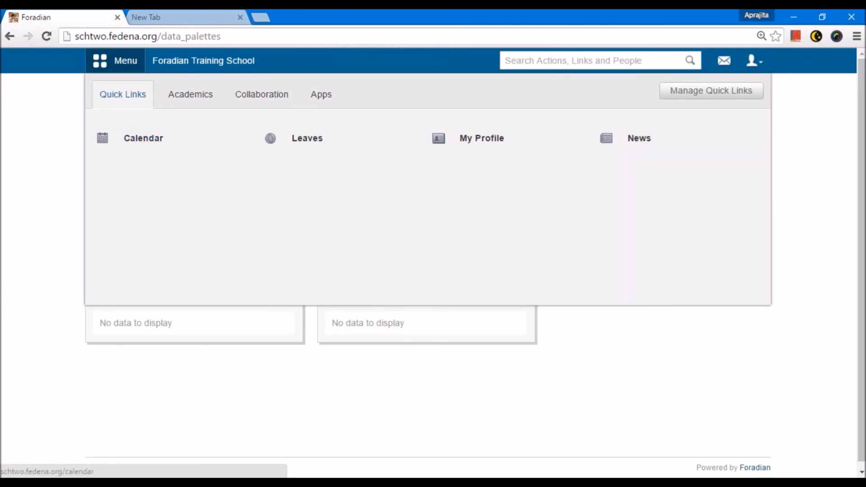
pyautogui.click(191, 94)
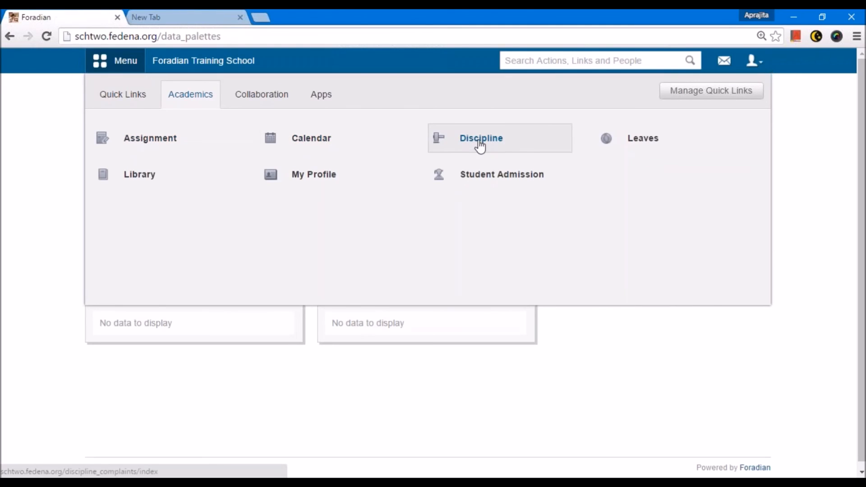
pyautogui.moveTo(633, 146)
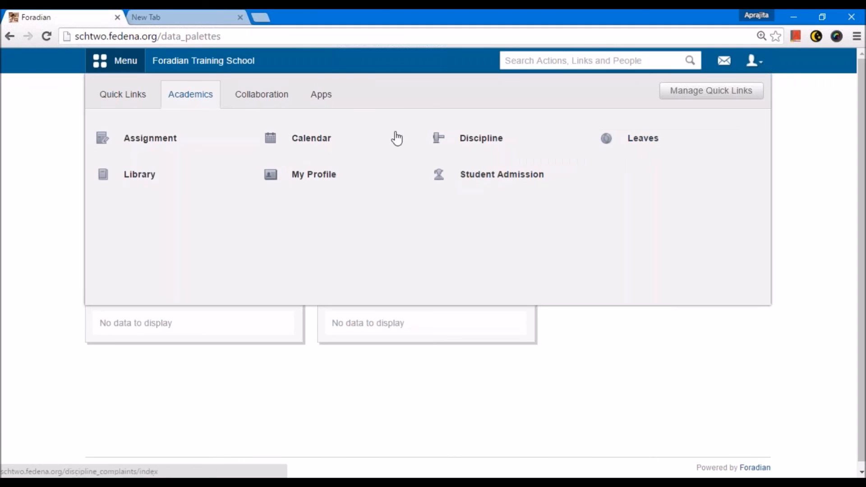
pyautogui.moveTo(665, 153)
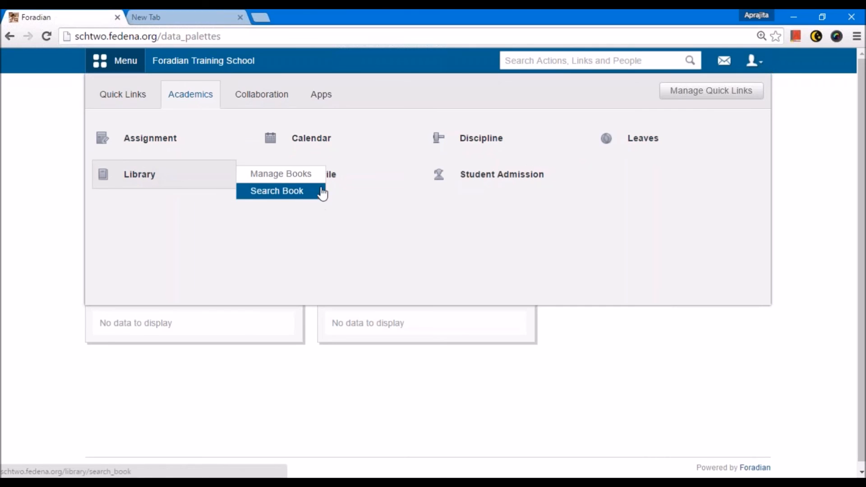
pyautogui.click(244, 101)
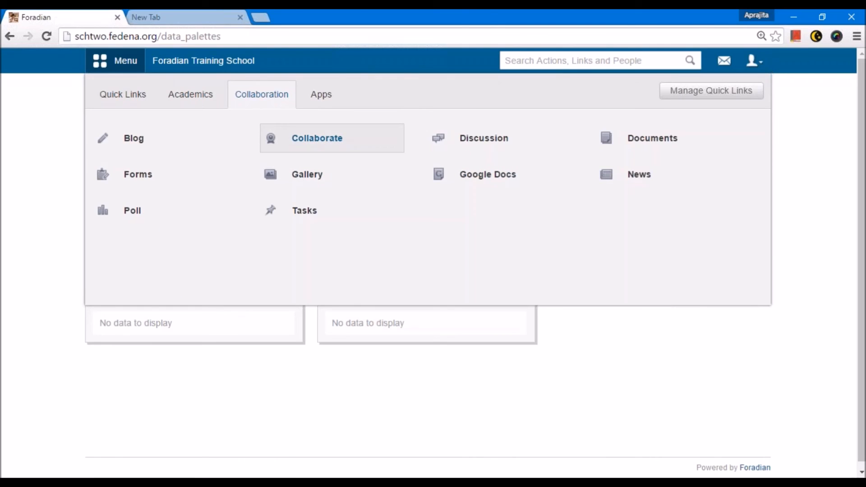
pyautogui.click(329, 99)
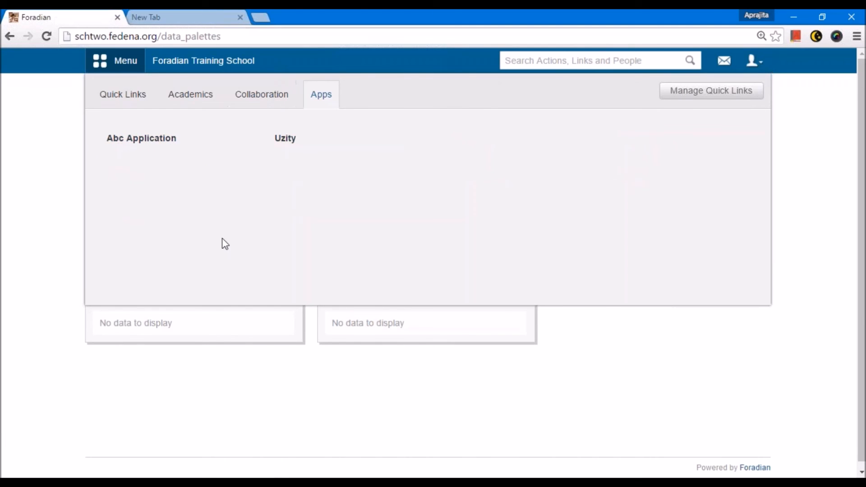
pyautogui.click(208, 102)
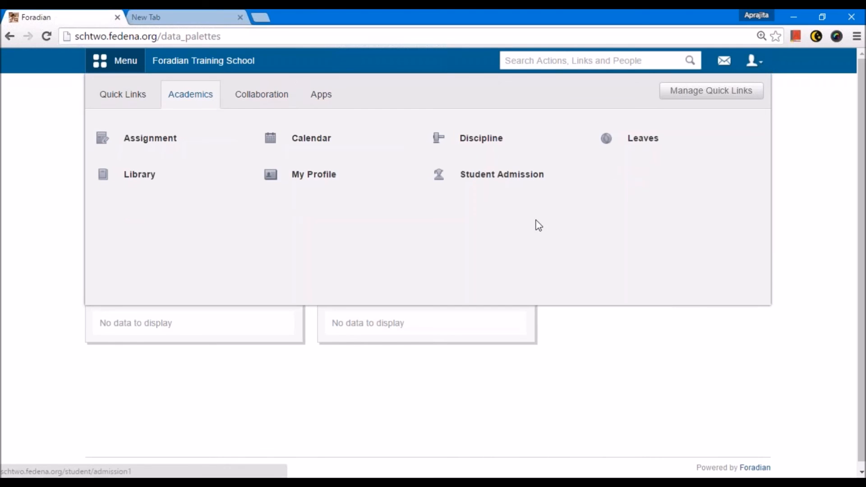
pyautogui.click(487, 176)
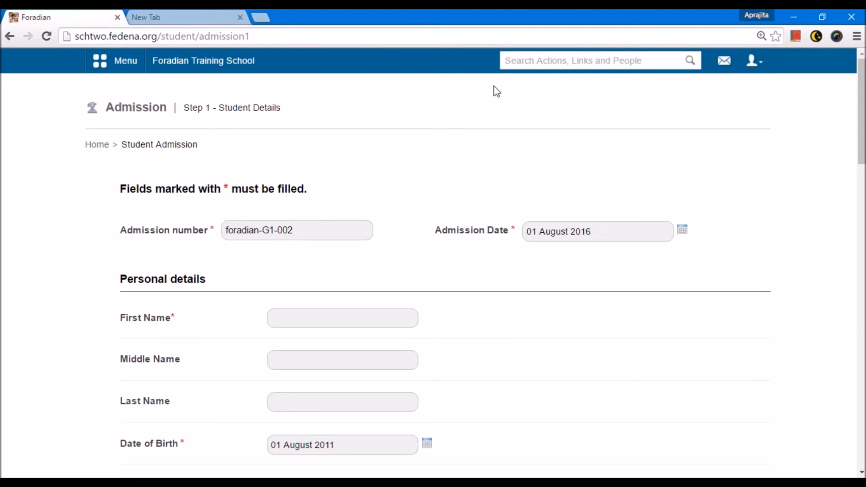